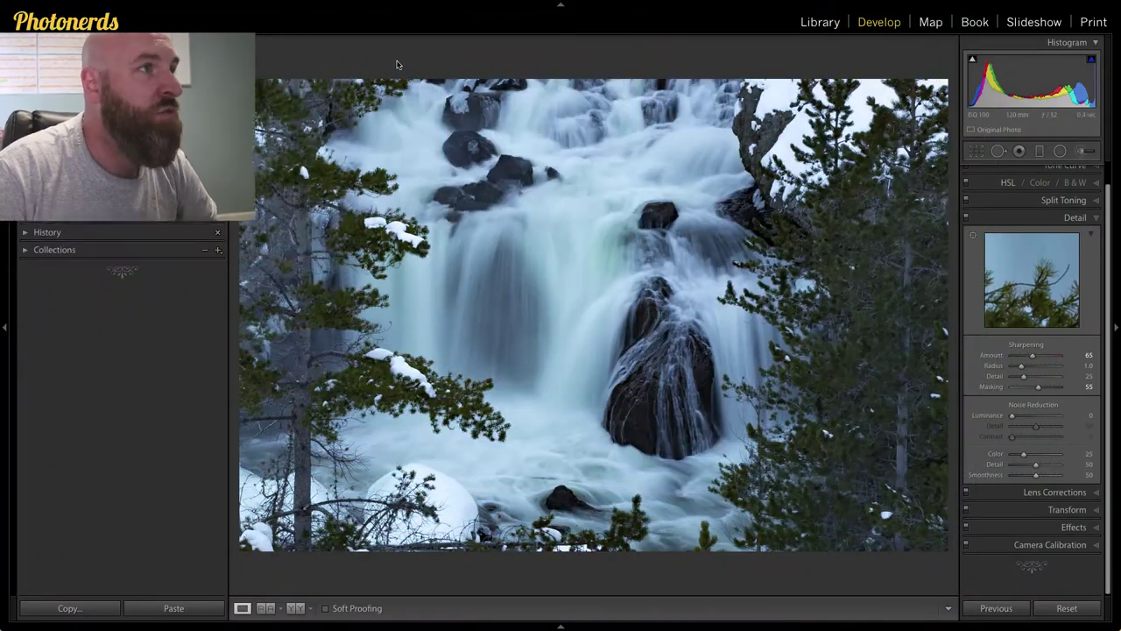
# Show Photo > Edit In, listing Photoshop CC 2017, Dfine 2 and Color Efex Pro 4.
pyautogui.moveTo(148, 6)
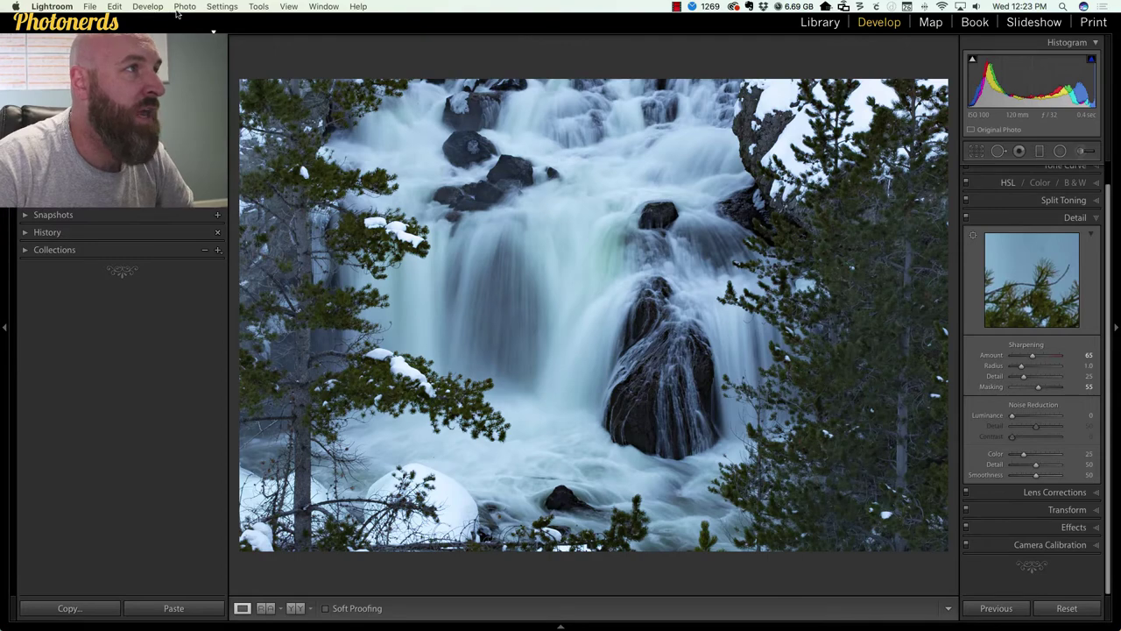
pyautogui.click(185, 6)
pyautogui.moveTo(223, 7)
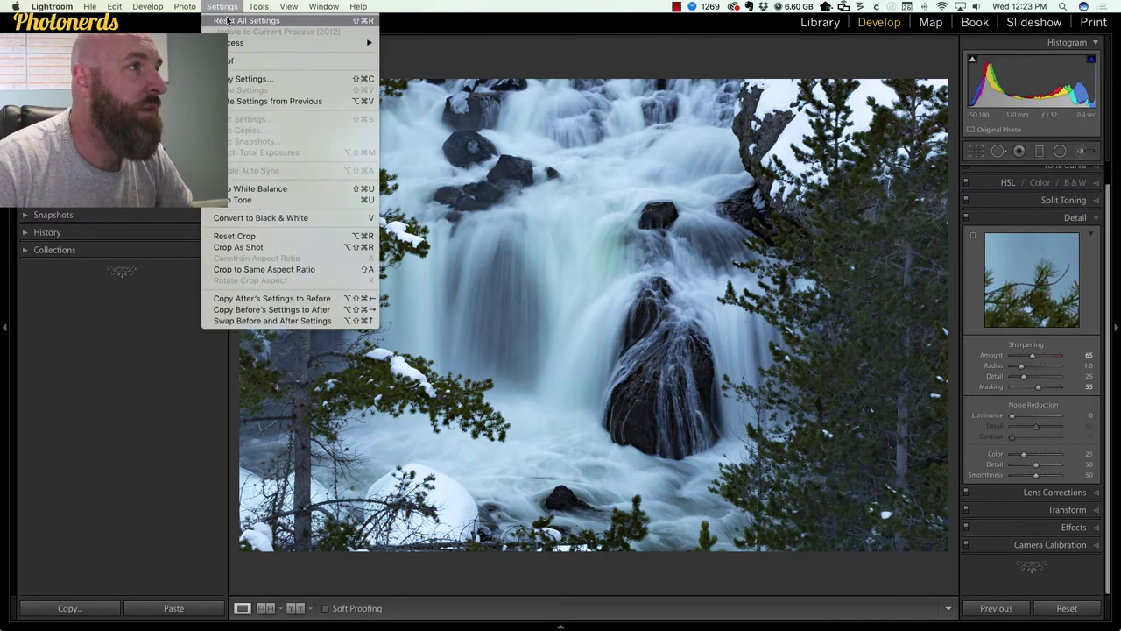
pyautogui.moveTo(185, 6)
pyautogui.moveTo(289, 67)
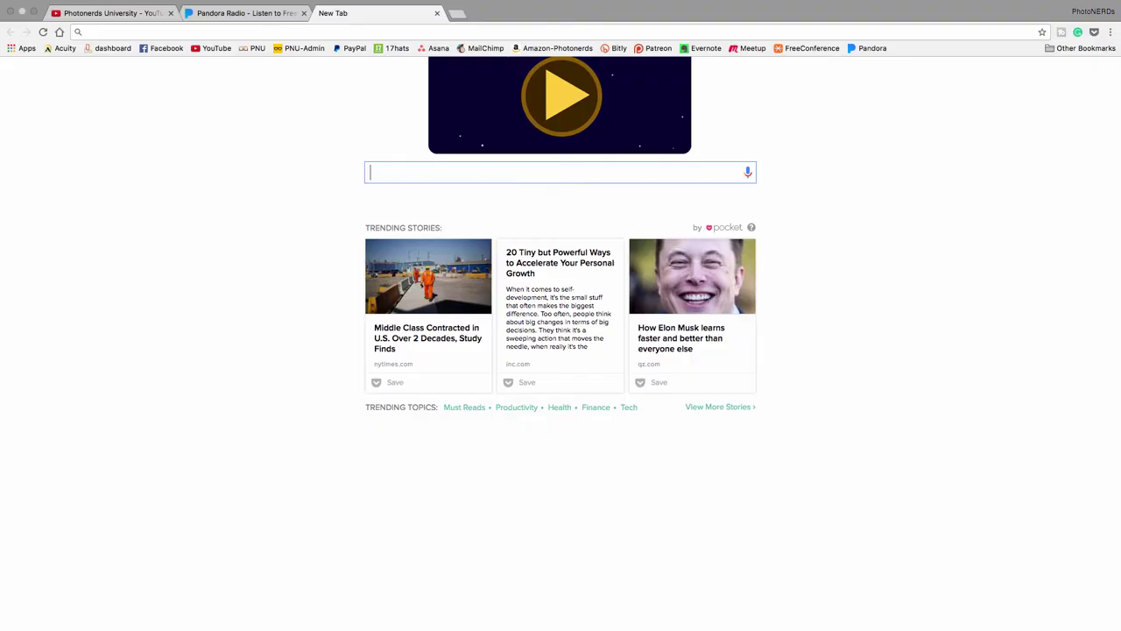
# Search 'google nik' in a new Chrome tab and load google.com/nikcollection.
pyautogui.write('google')
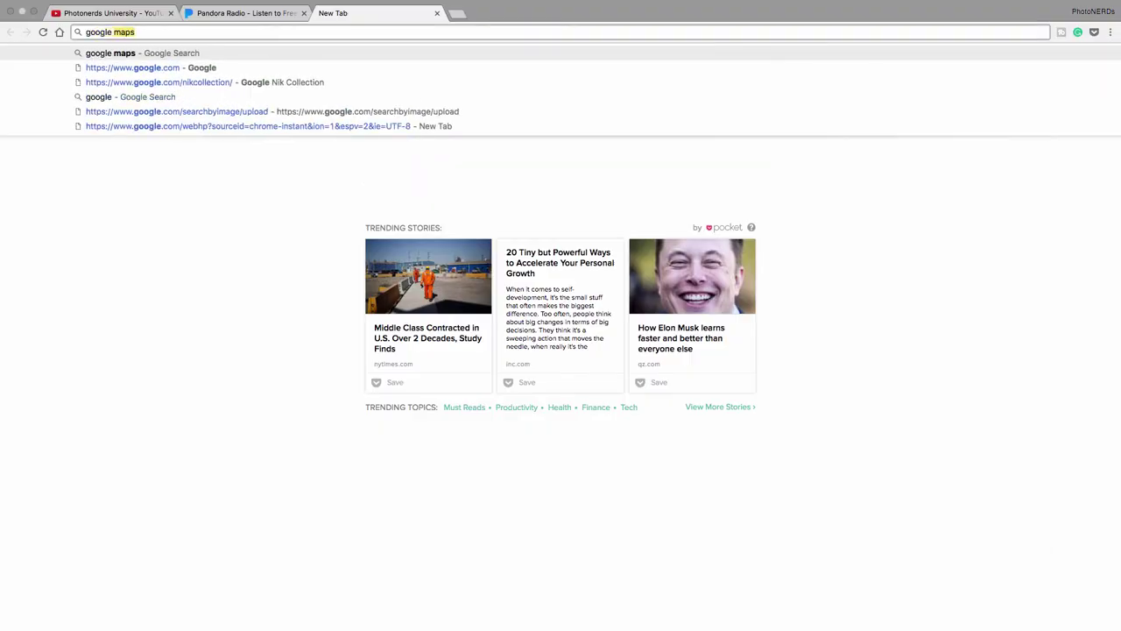
pyautogui.write(' nik')
pyautogui.press('Down')
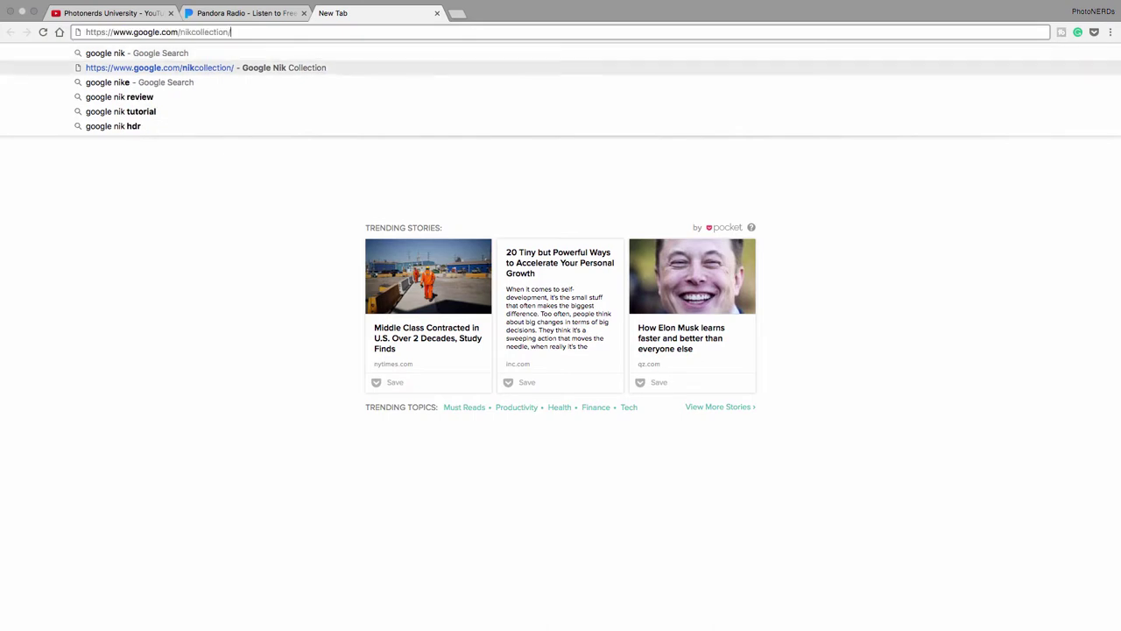
pyautogui.press('Return')
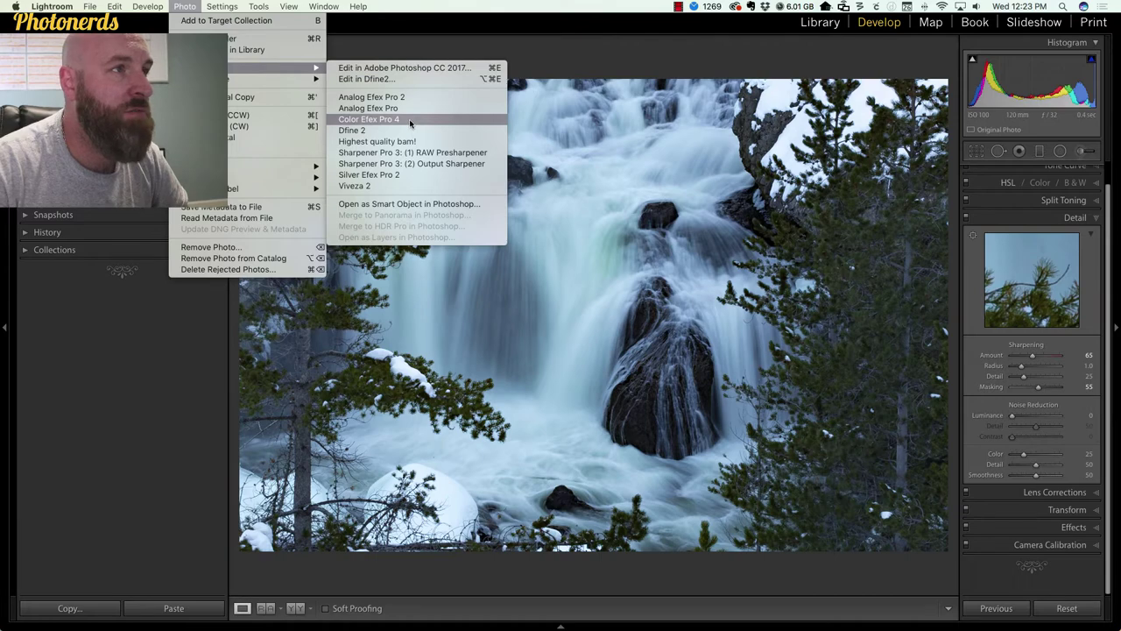
# Send the waterfall photo from Lightroom's Edit In submenu to Color Efex Pro 4.
pyautogui.click(410, 122)
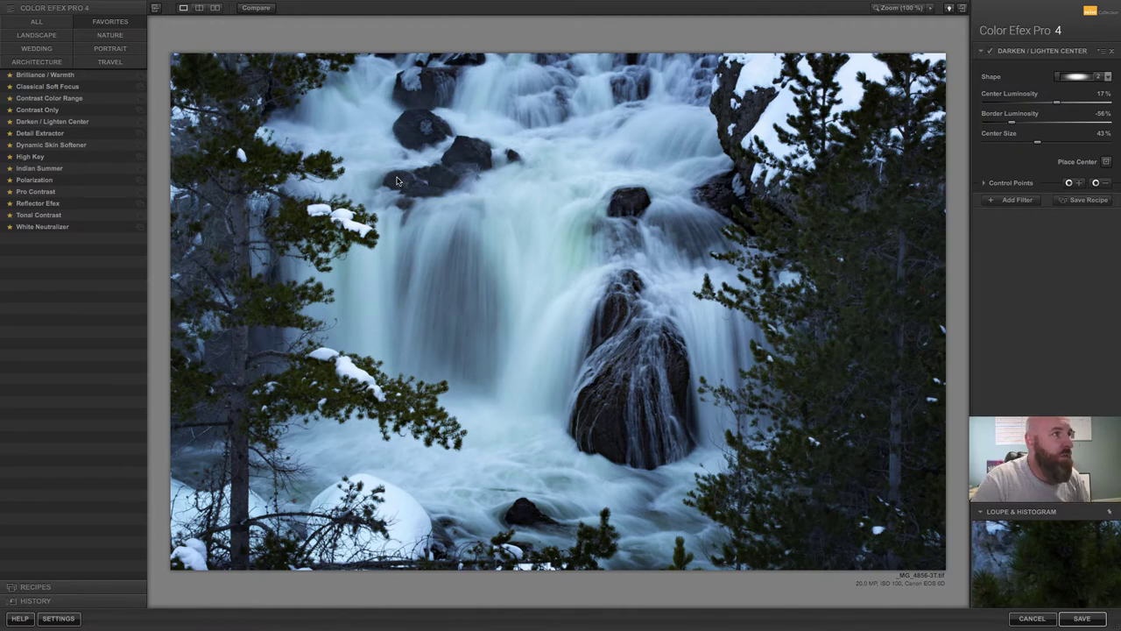
# Switch the filter list to the ALL category and browse through every filter.
pyautogui.click(36, 21)
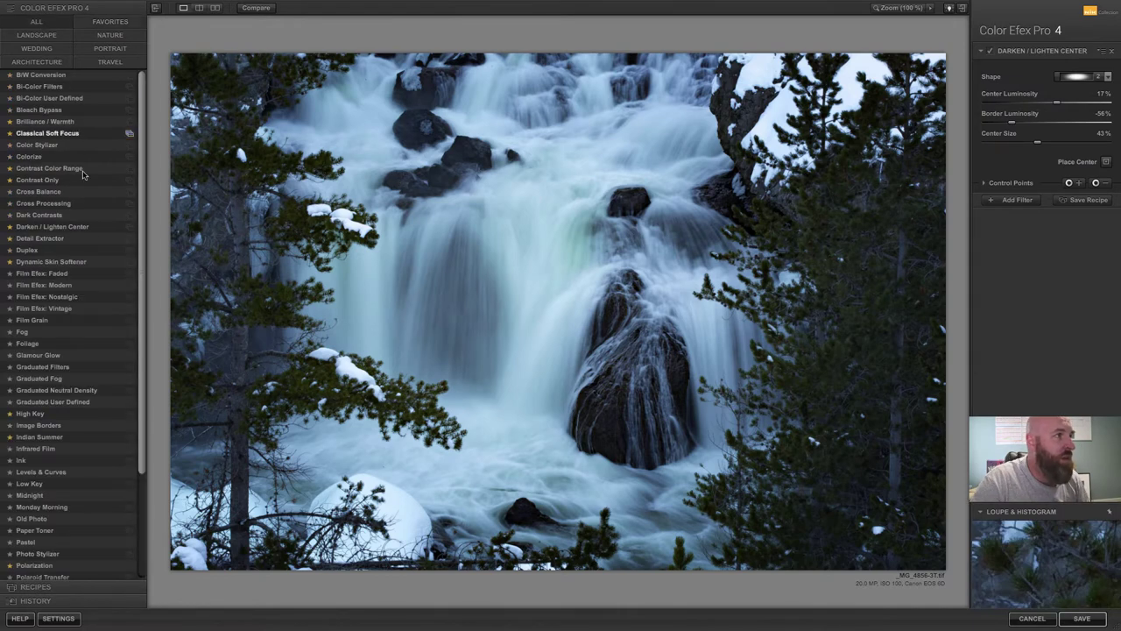
pyautogui.scroll(-5, 91, 252)
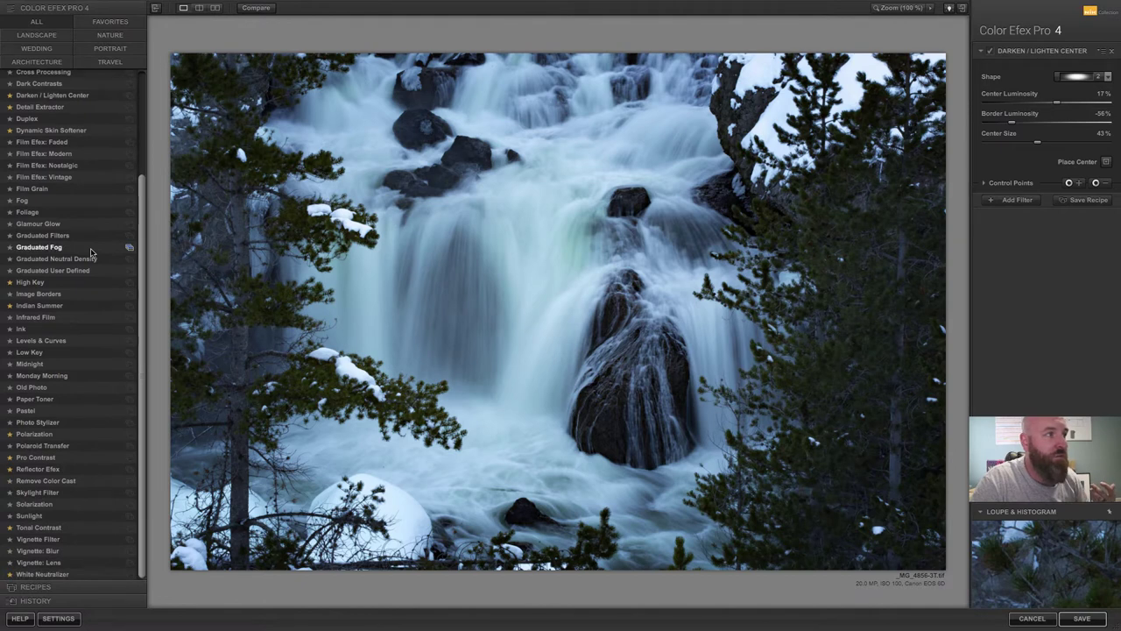
pyautogui.scroll(5, 91, 252)
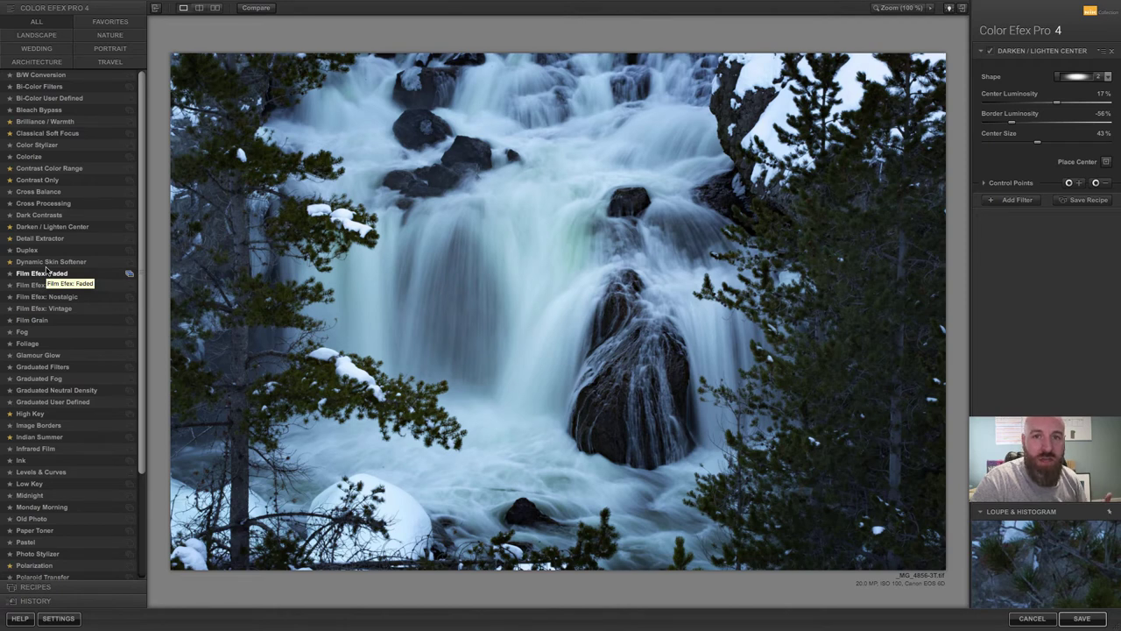
pyautogui.scroll(-5, 46, 270)
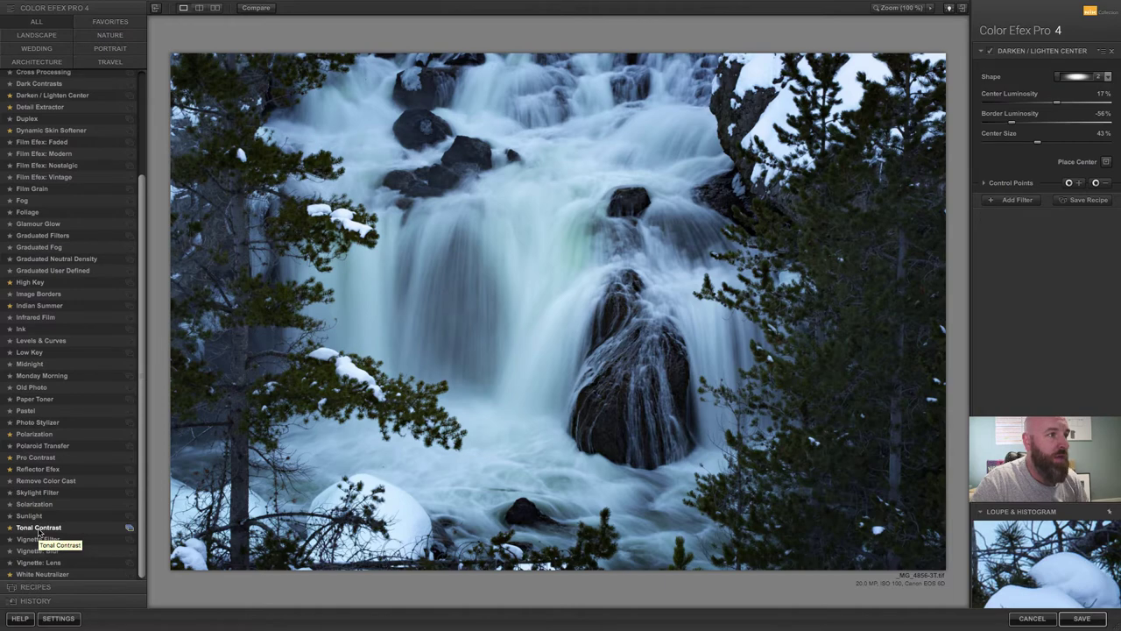
# Apply Tonal Contrast to the photo: highlights 25%, midtones 50%, shadows 25%, saturation 20%.
pyautogui.click(38, 529)
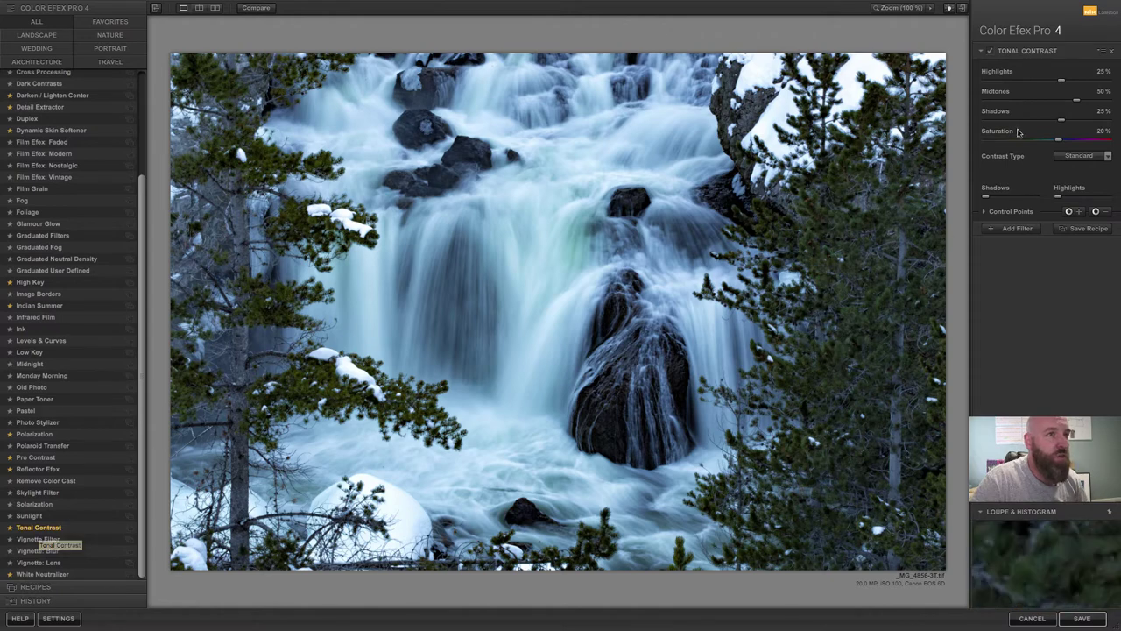
pyautogui.click(991, 51)
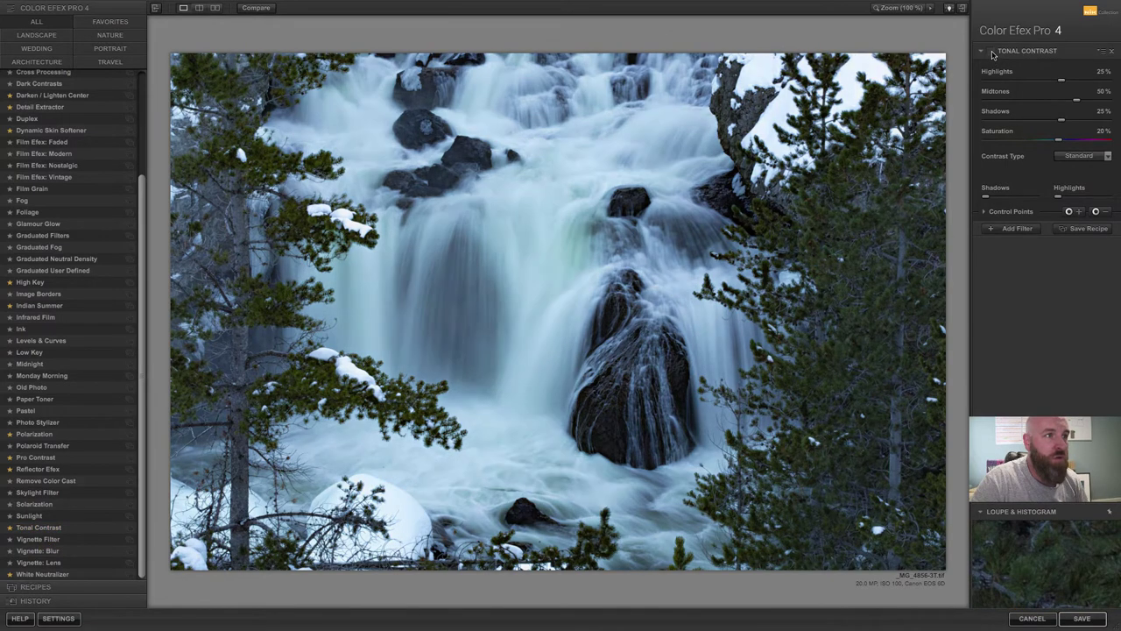
pyautogui.click(991, 51)
pyautogui.click(991, 51)
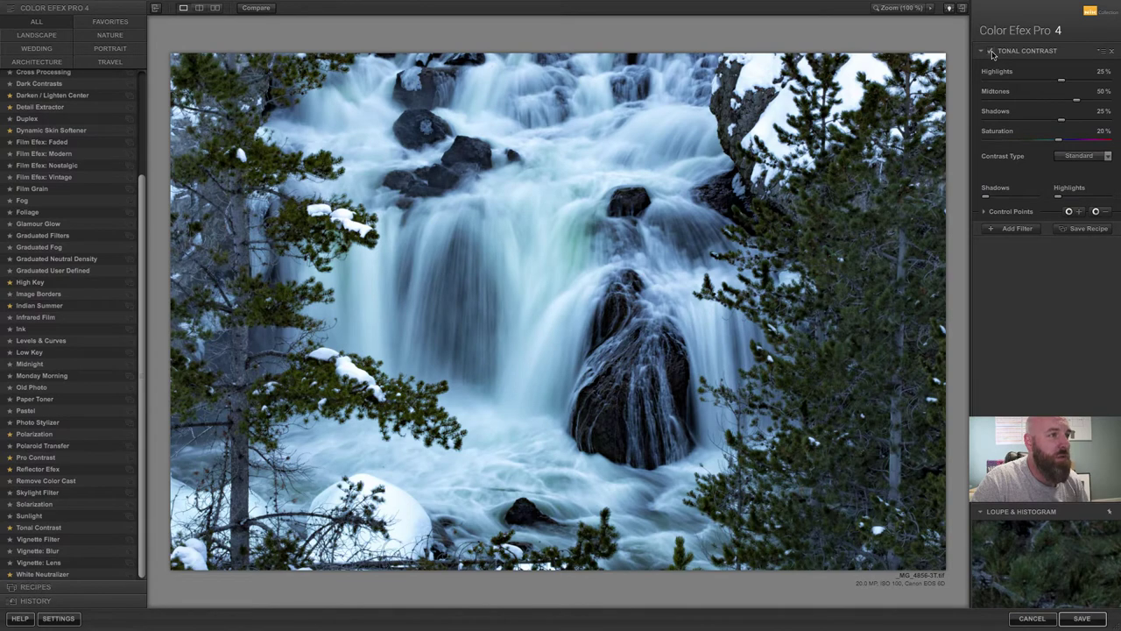
pyautogui.click(991, 51)
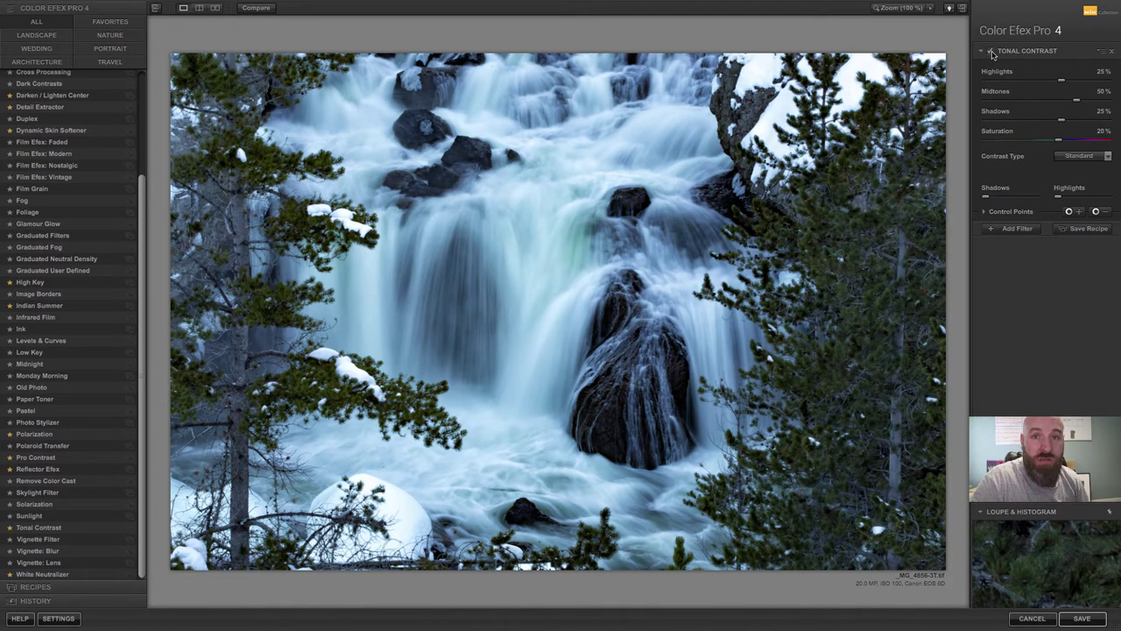
pyautogui.click(990, 51)
pyautogui.click(990, 51)
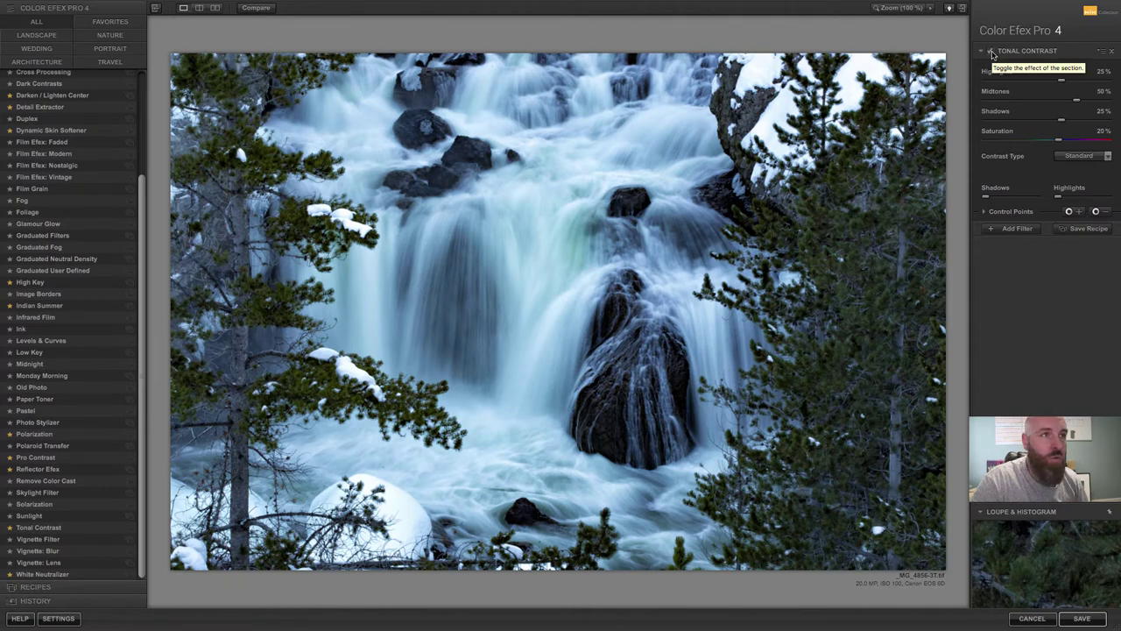
pyautogui.click(991, 51)
pyautogui.click(990, 50)
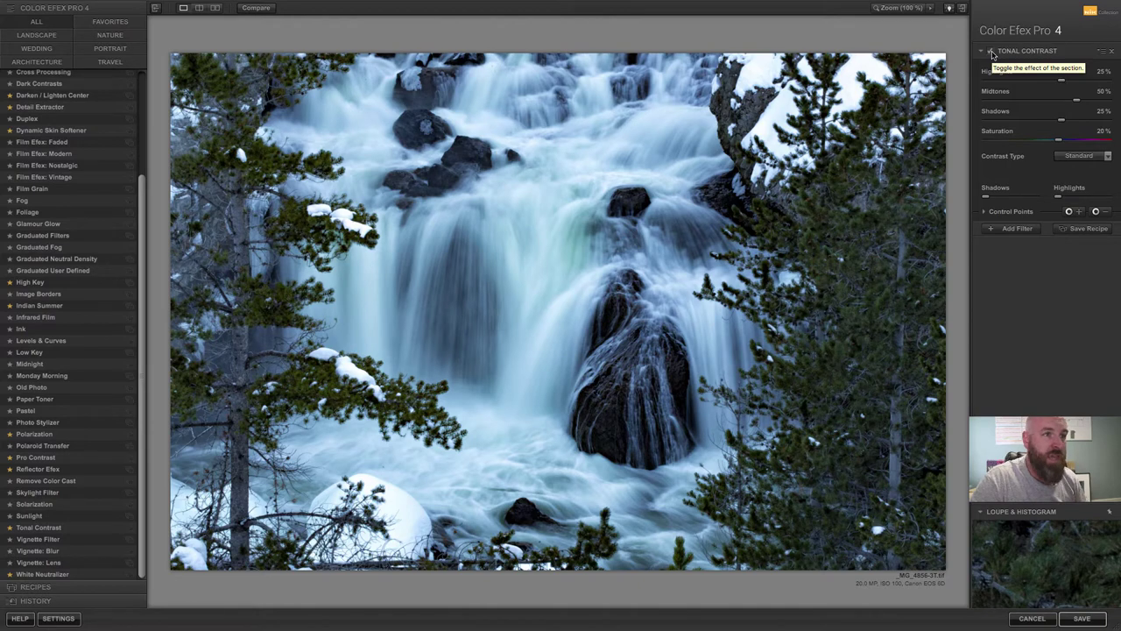
pyautogui.click(990, 51)
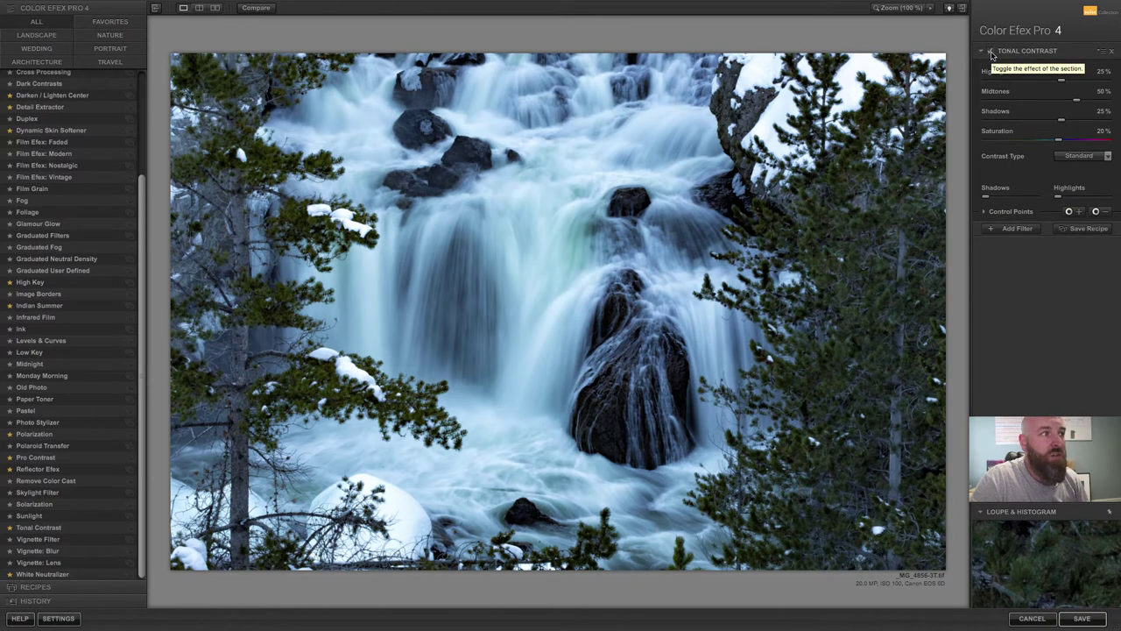
pyautogui.click(991, 51)
pyautogui.click(990, 51)
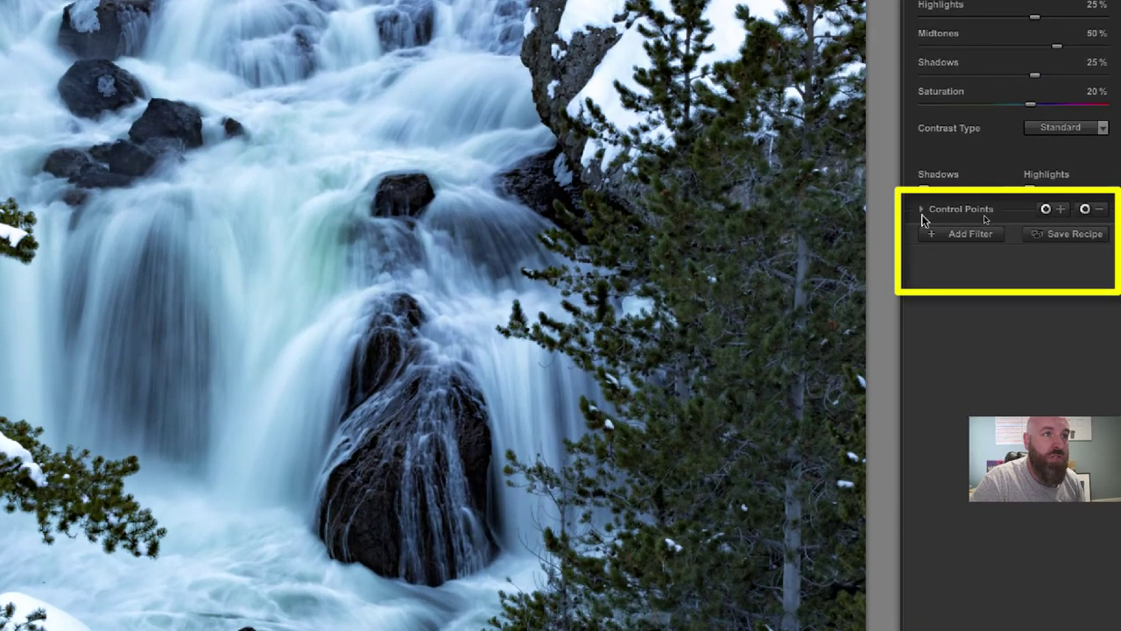
# Expand Tonal Contrast's control point options and test its opacity, lowering it, then raising it to about 89%.
pyautogui.click(922, 210)
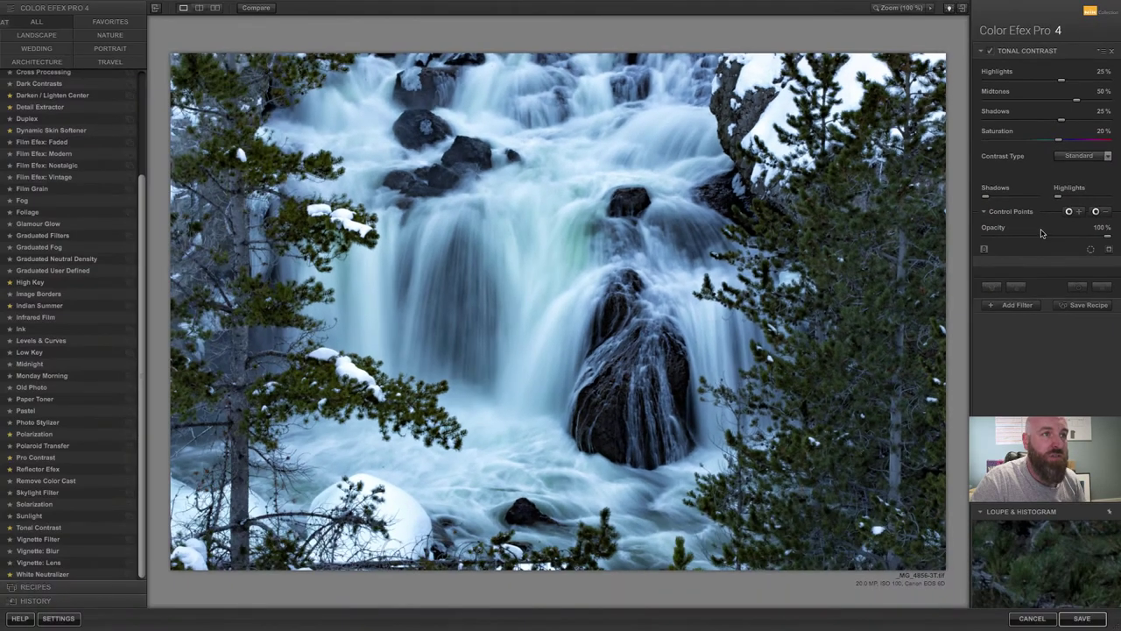
pyautogui.moveTo(1107, 237); pyautogui.dragTo(1048, 244)
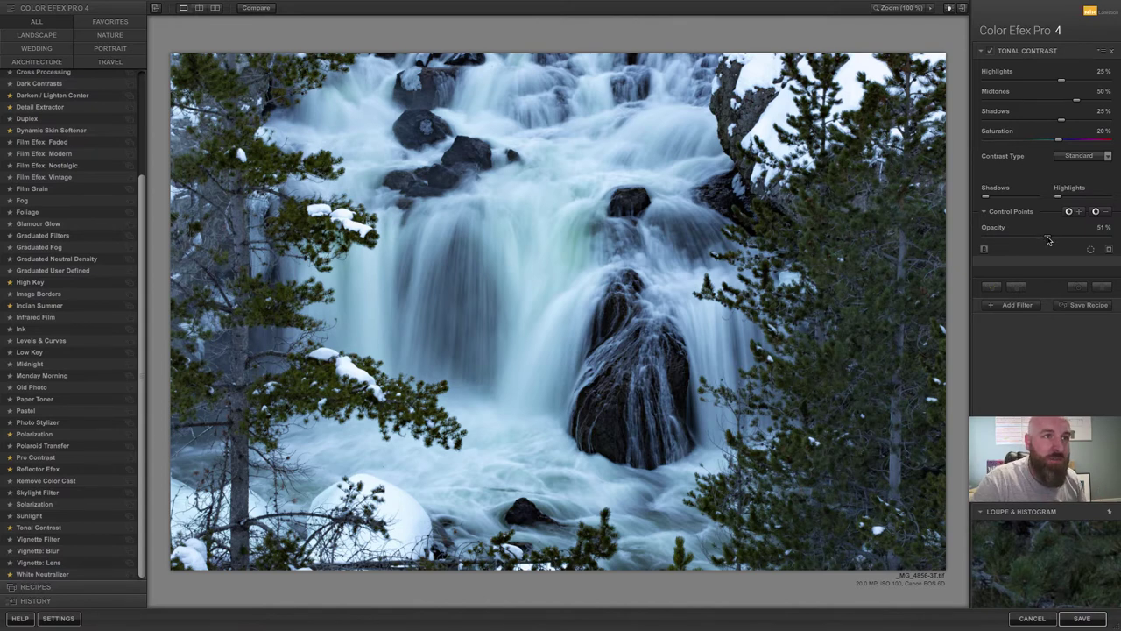
pyautogui.moveTo(1049, 243); pyautogui.dragTo(1117, 249)
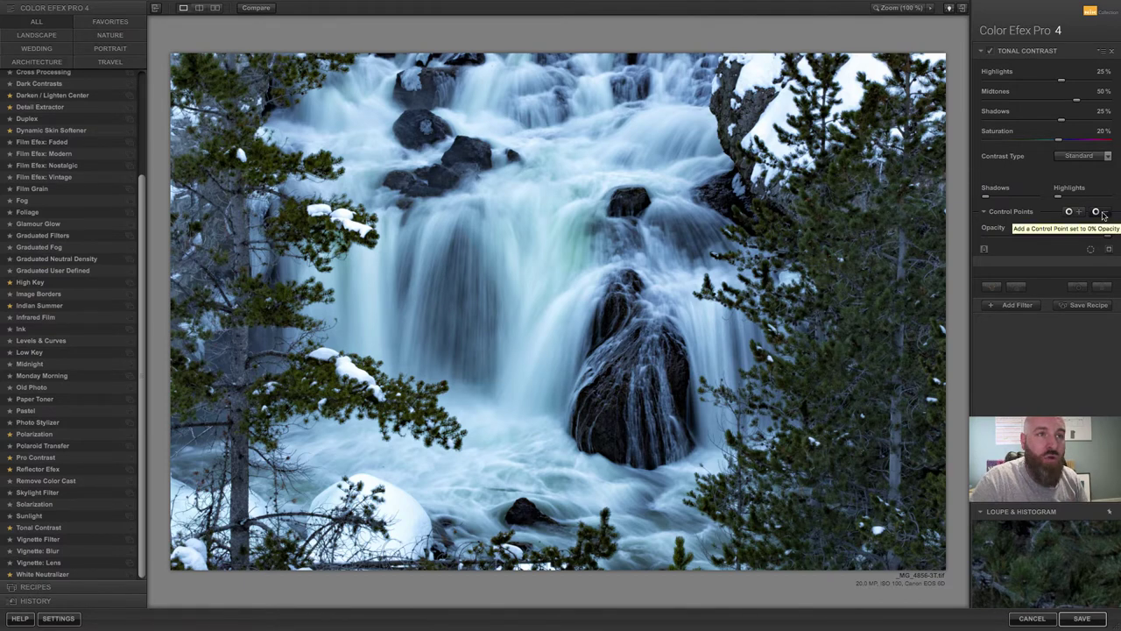
pyautogui.click(1096, 212)
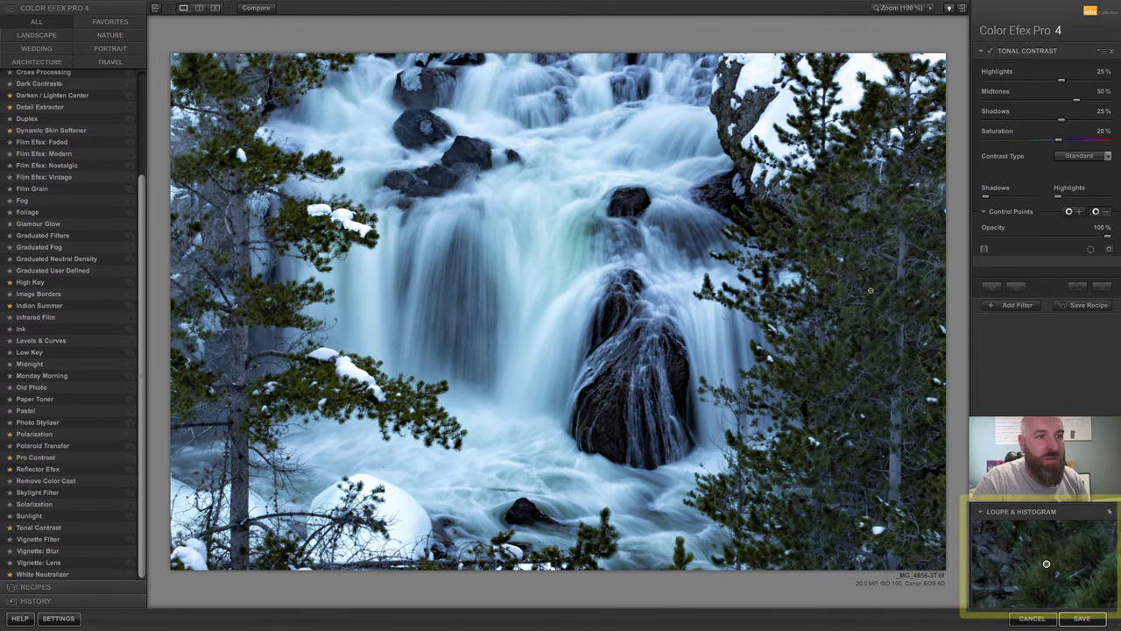
pyautogui.click(870, 289)
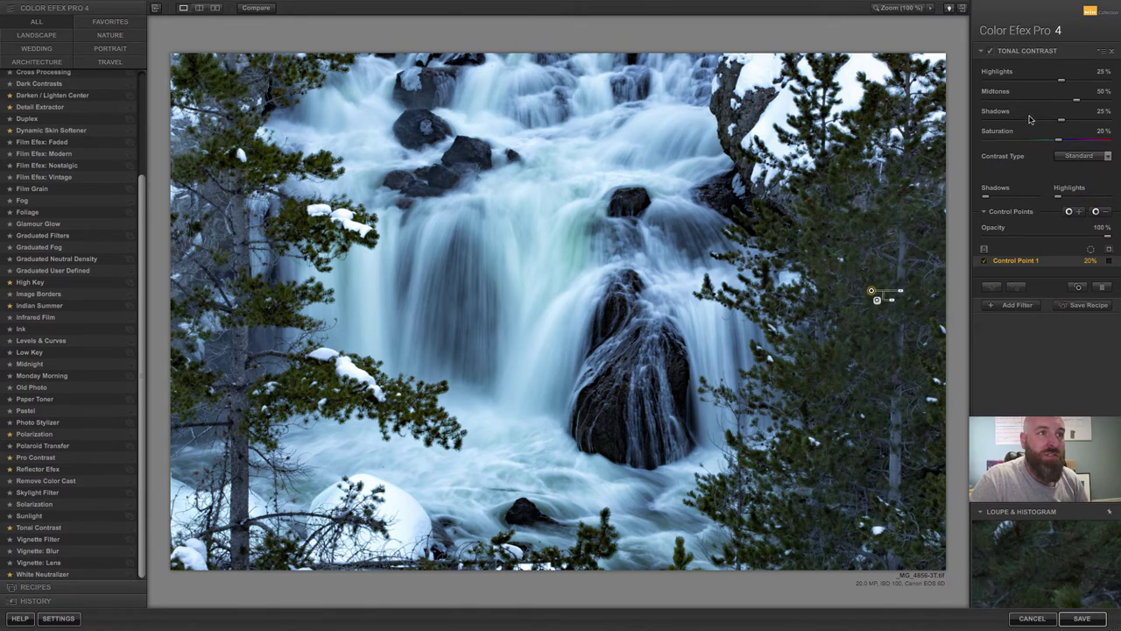
pyautogui.click(990, 54)
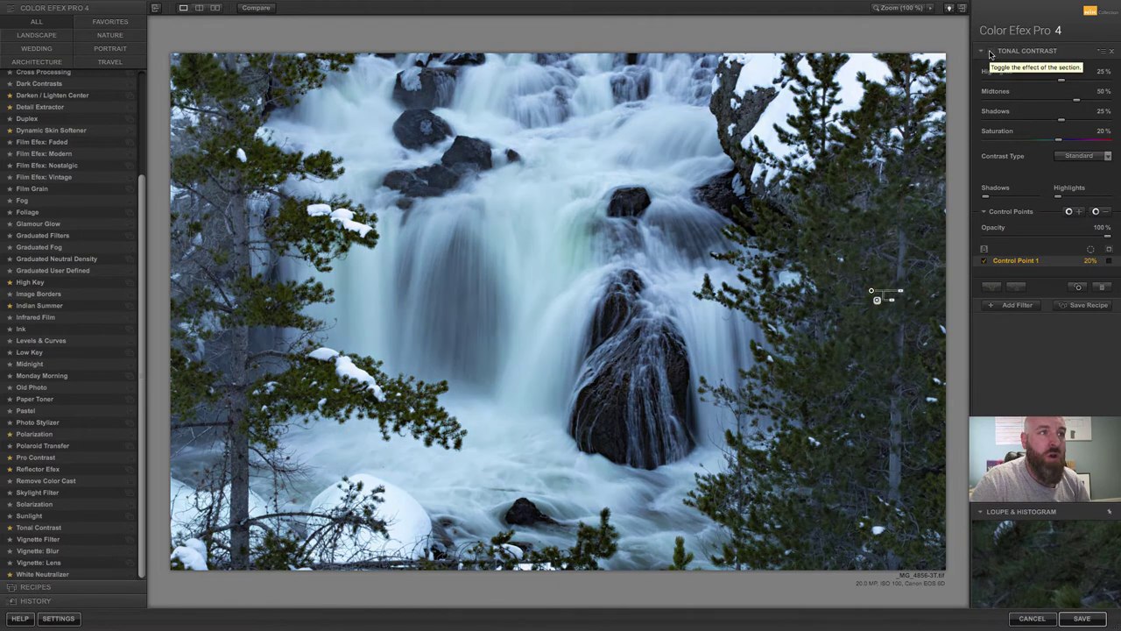
pyautogui.click(991, 54)
pyautogui.click(990, 53)
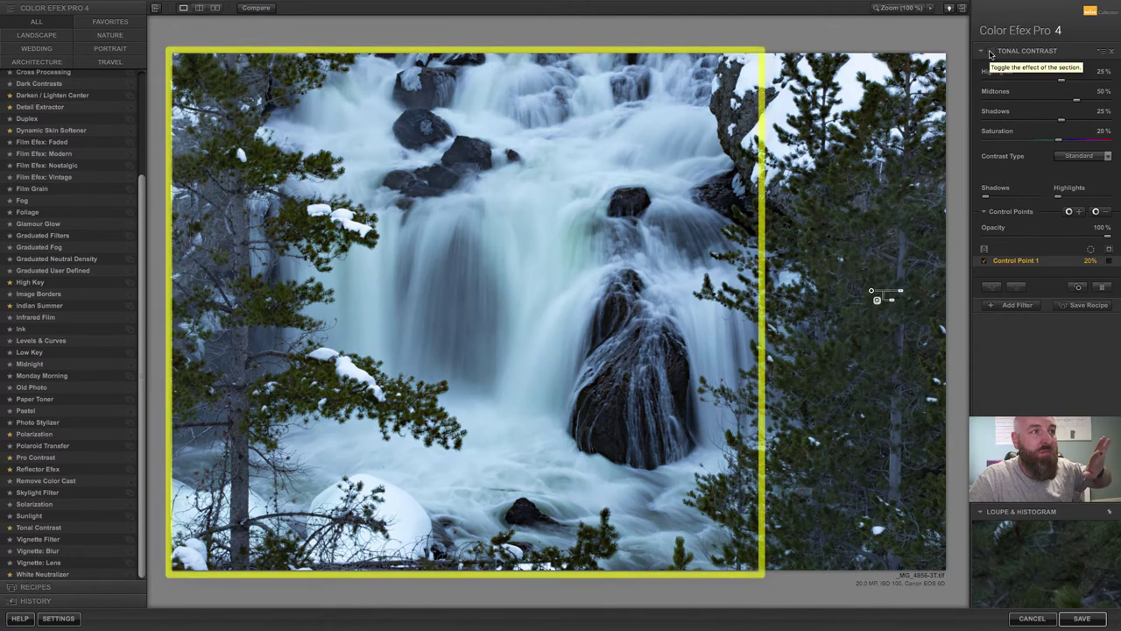
pyautogui.click(990, 54)
pyautogui.click(990, 54)
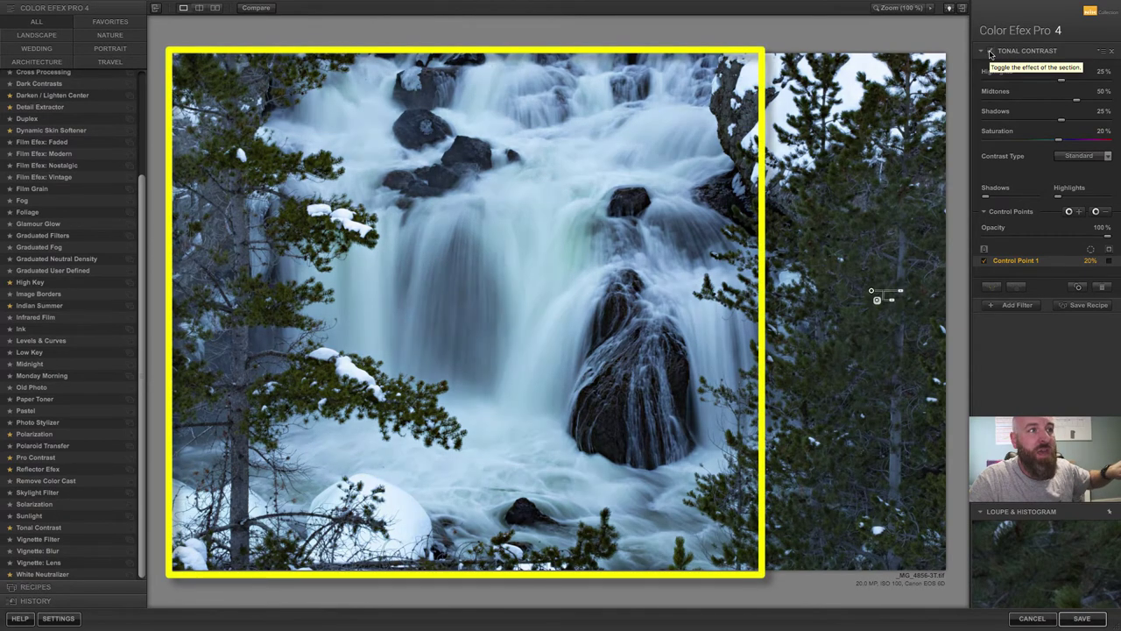
pyautogui.click(990, 54)
pyautogui.click(990, 53)
pyautogui.click(991, 53)
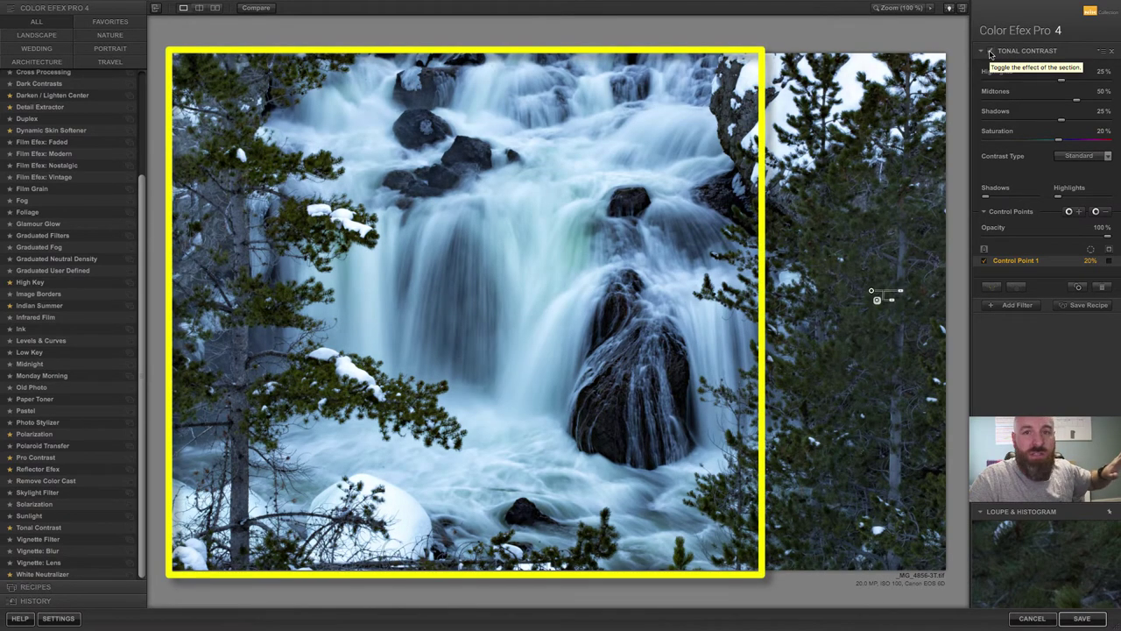
pyautogui.click(990, 53)
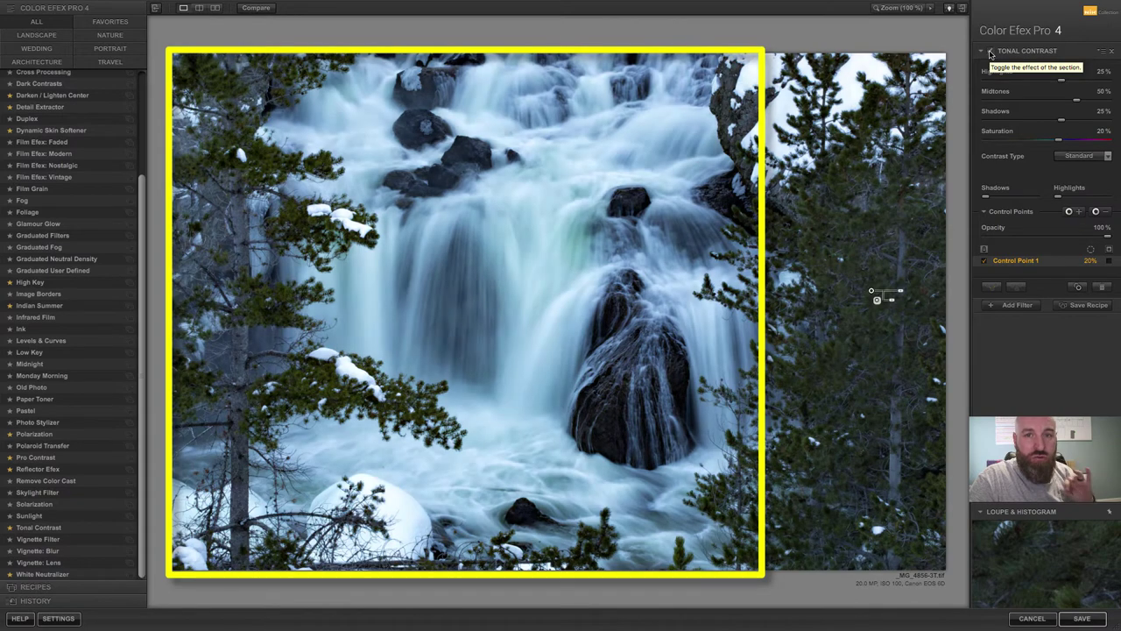
pyautogui.click(990, 53)
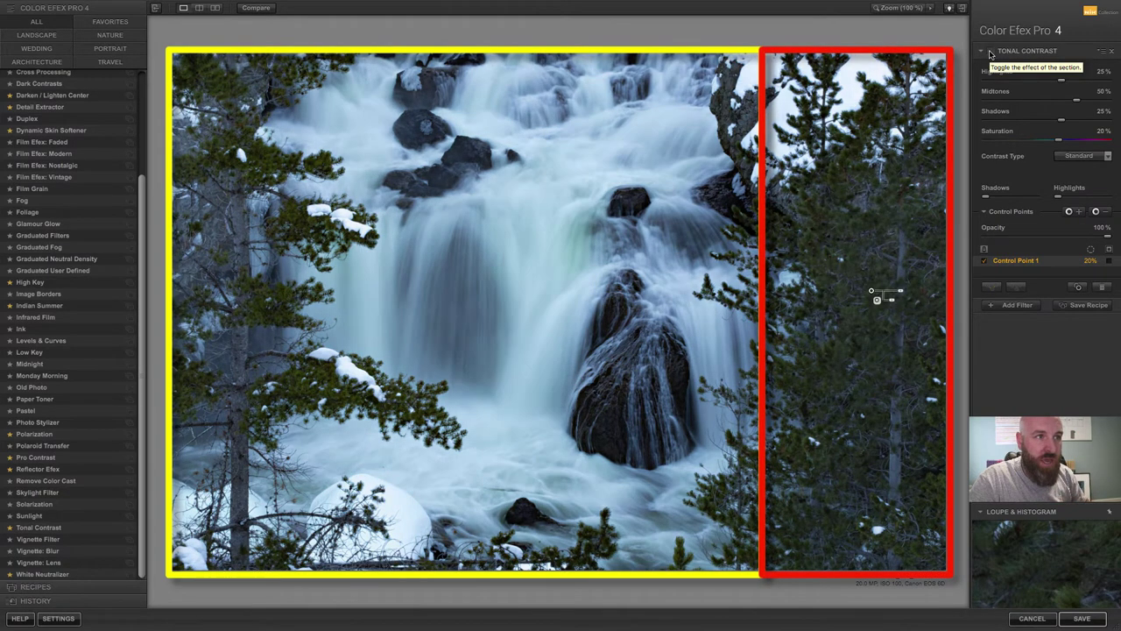
pyautogui.click(991, 54)
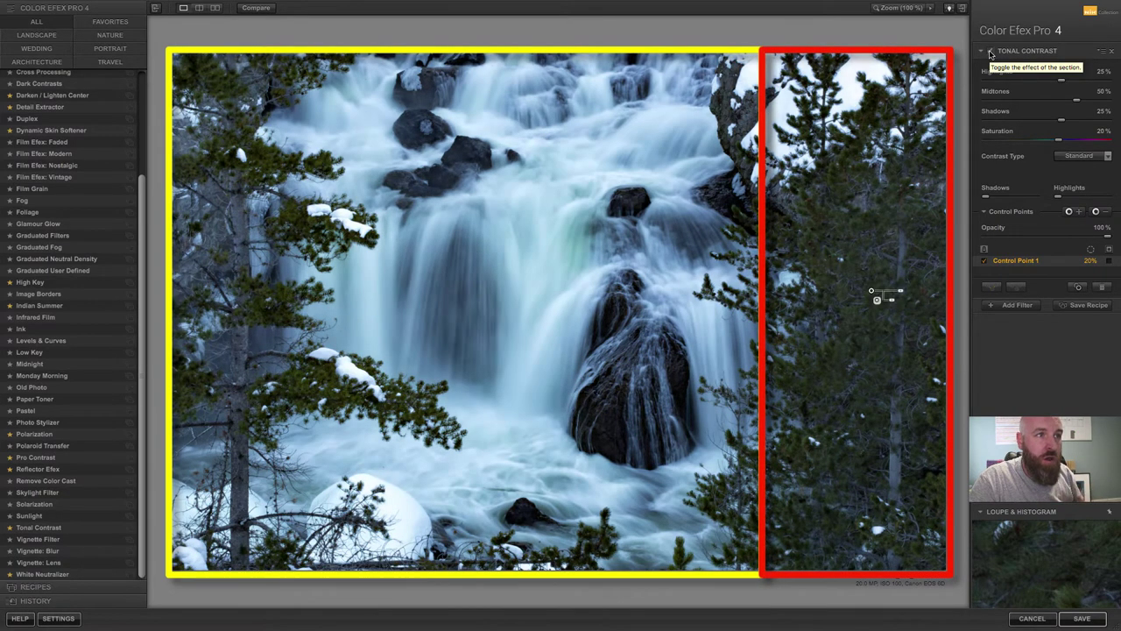
pyautogui.click(991, 54)
pyautogui.click(990, 53)
pyautogui.click(990, 53)
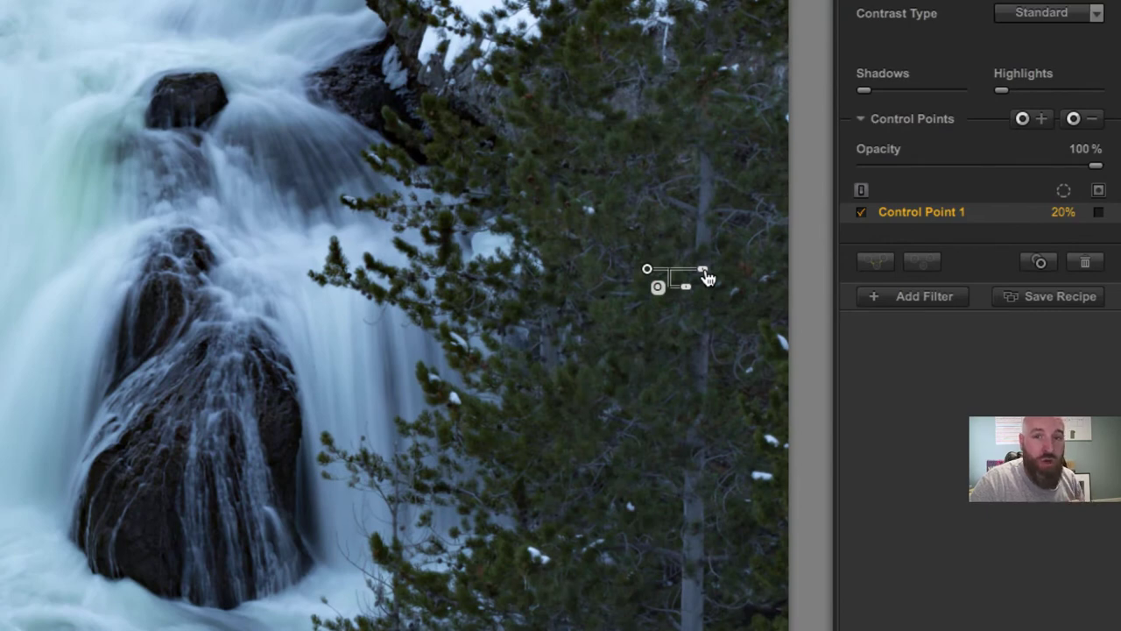
# Enlarge Control Point 1 on the trees from 20% to 46% and lower its opacity slightly.
pyautogui.moveTo(703, 271); pyautogui.dragTo(726, 283)
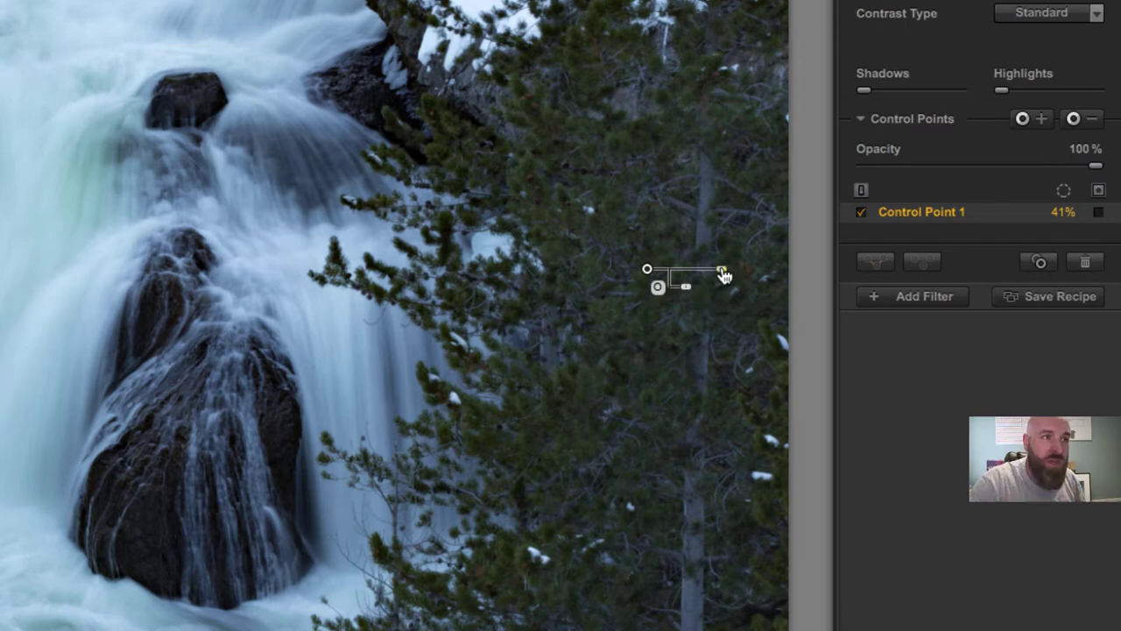
pyautogui.moveTo(719, 273)
pyautogui.mouseDown()
pyautogui.moveTo(709, 280)
pyautogui.moveTo(725, 281)
pyautogui.mouseUp()
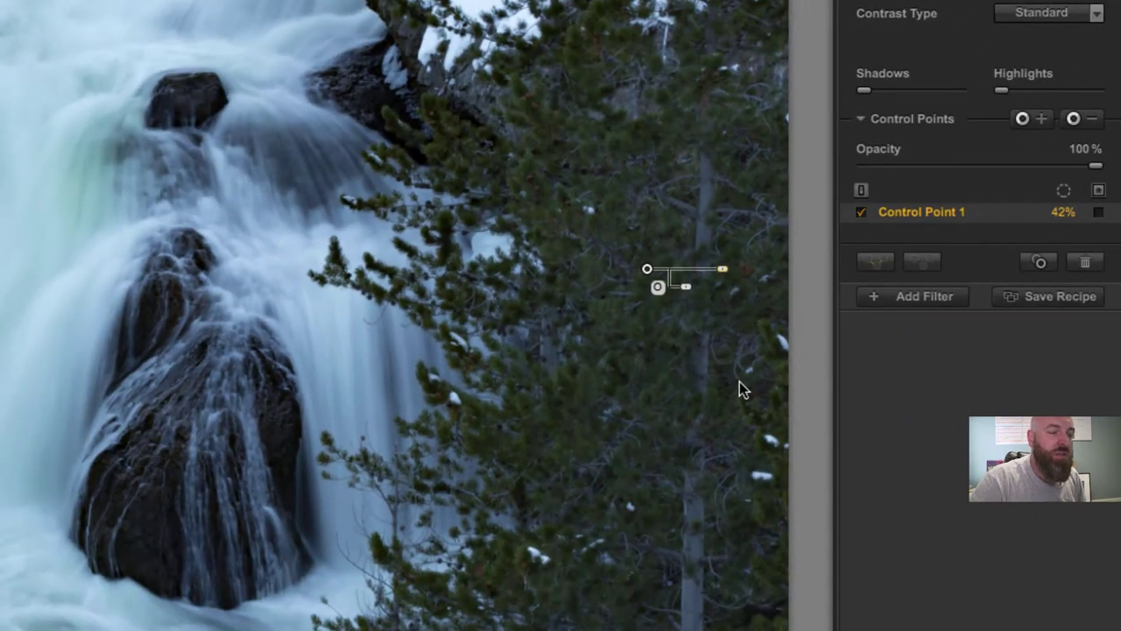
pyautogui.moveTo(723, 271); pyautogui.dragTo(727, 279)
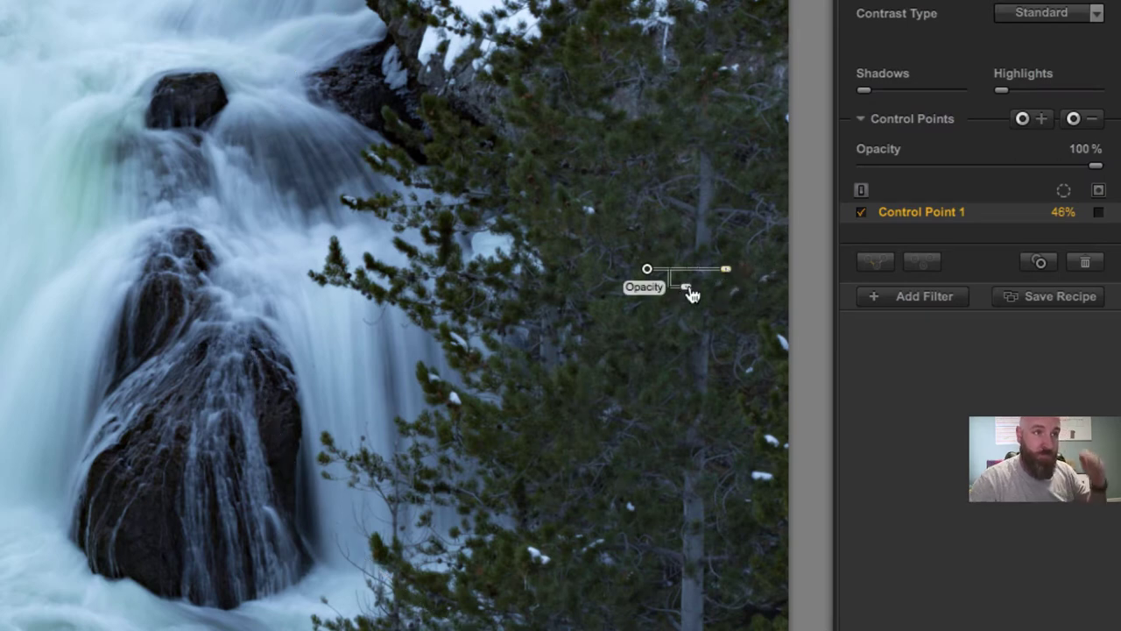
pyautogui.moveTo(691, 294); pyautogui.dragTo(727, 296)
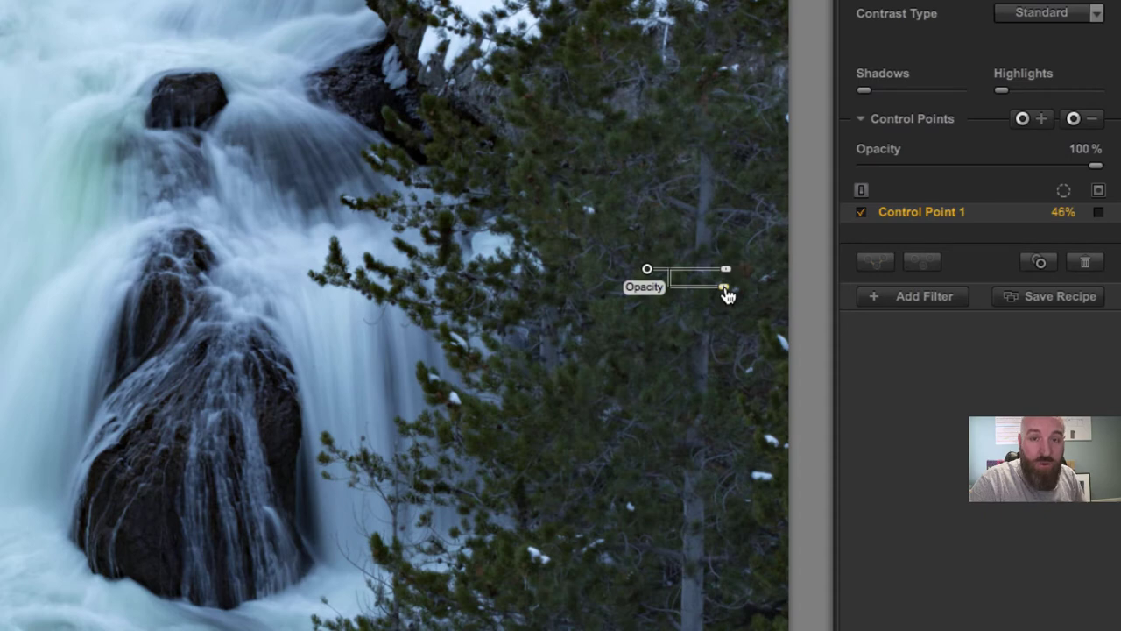
pyautogui.moveTo(727, 296); pyautogui.dragTo(718, 296)
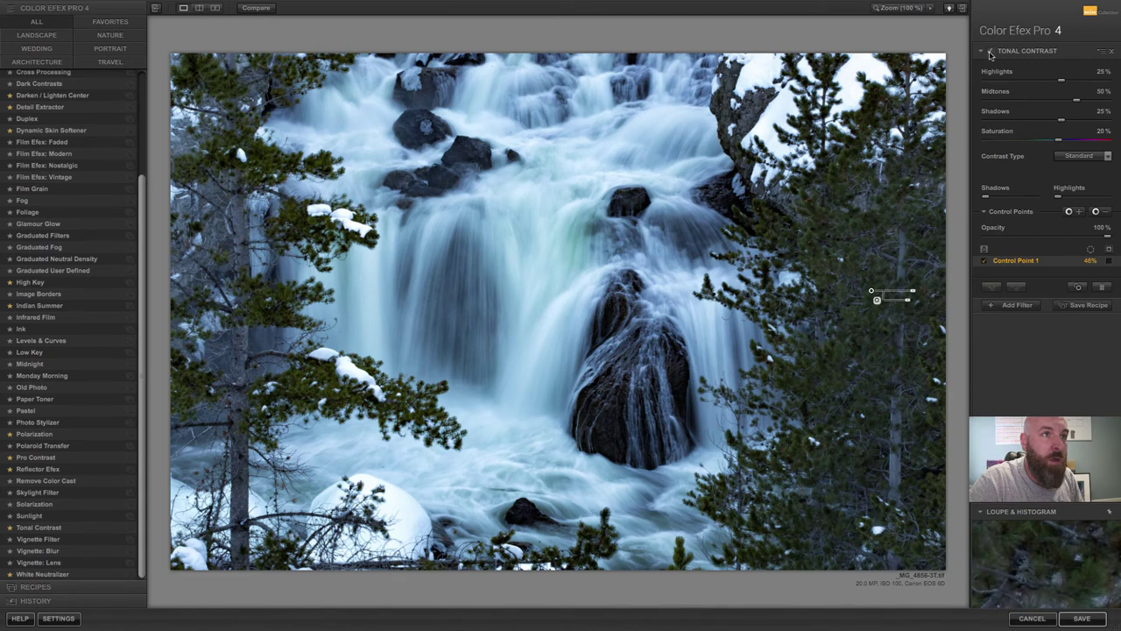
# Try Control Point 1's opacity at 100% and 0%, then settle on 63%.
pyautogui.moveTo(904, 303)
pyautogui.mouseDown()
pyautogui.moveTo(923, 302)
pyautogui.moveTo(892, 301)
pyautogui.moveTo(920, 304)
pyautogui.moveTo(899, 304)
pyautogui.moveTo(919, 305)
pyautogui.moveTo(911, 302)
pyautogui.mouseUp()
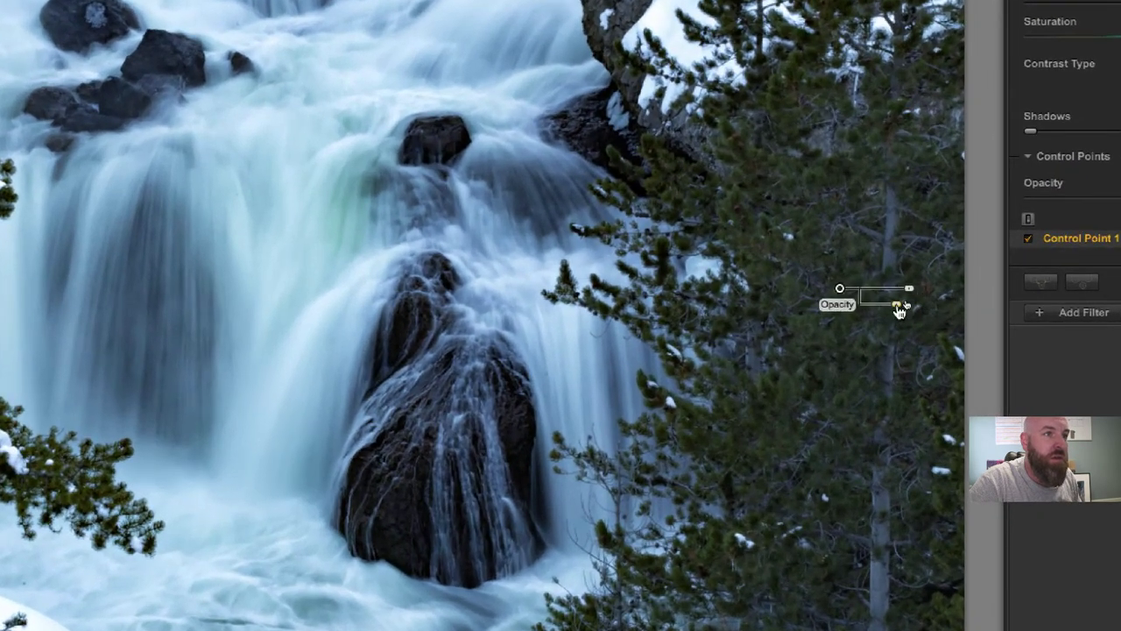
pyautogui.moveTo(900, 309); pyautogui.dragTo(955, 319)
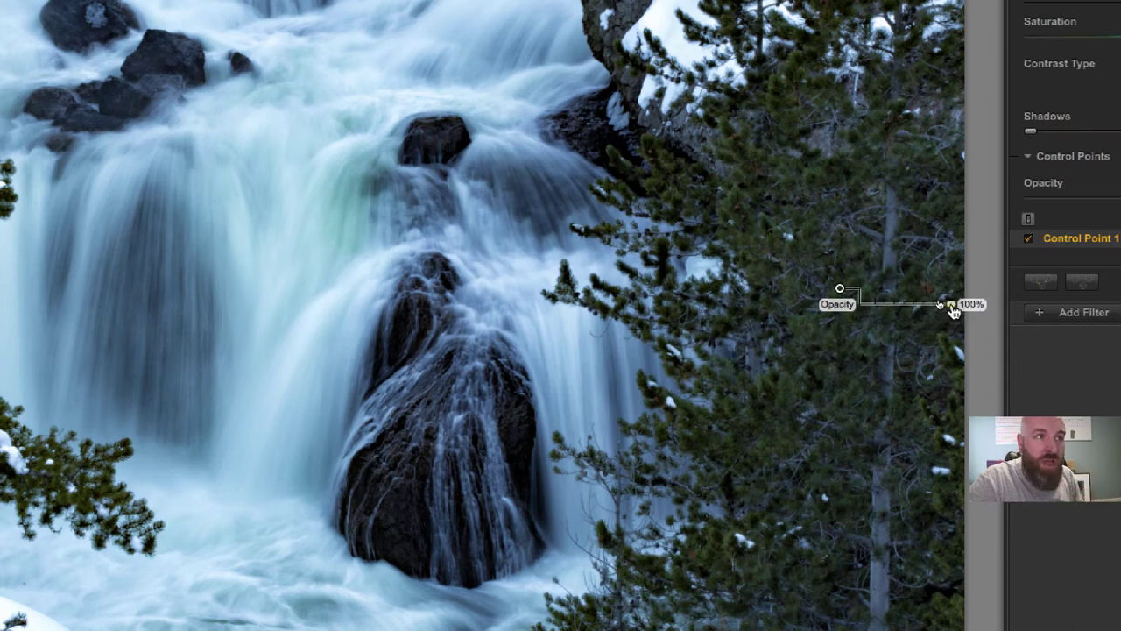
pyautogui.moveTo(953, 310); pyautogui.dragTo(863, 312)
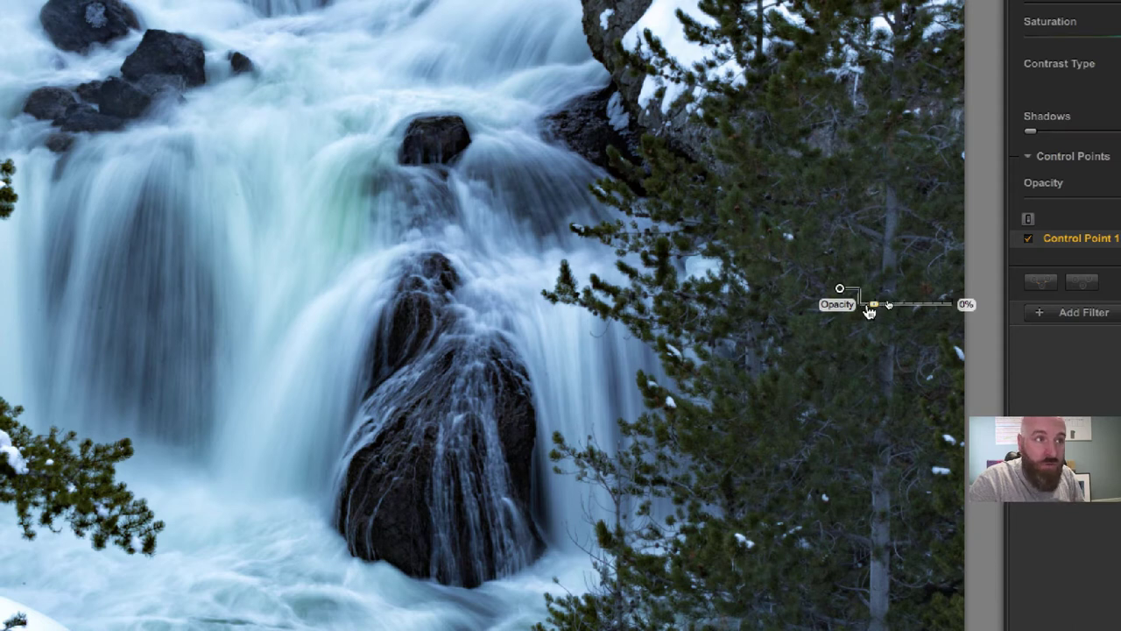
pyautogui.moveTo(873, 310); pyautogui.dragTo(917, 311)
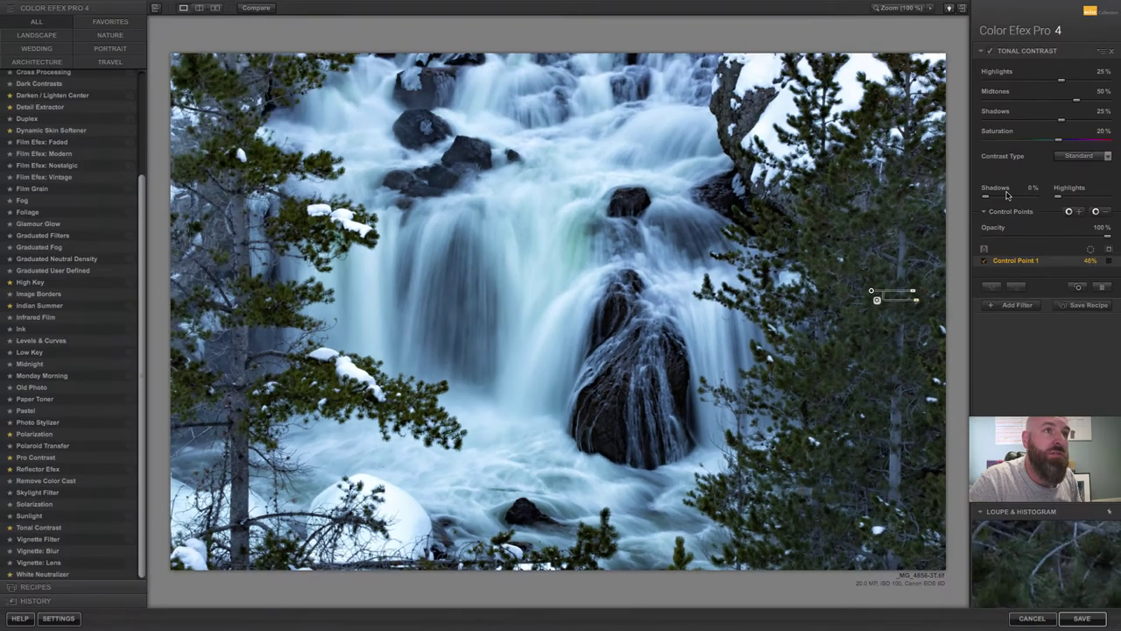
pyautogui.click(990, 51)
pyautogui.click(990, 50)
pyautogui.click(989, 51)
pyautogui.click(990, 51)
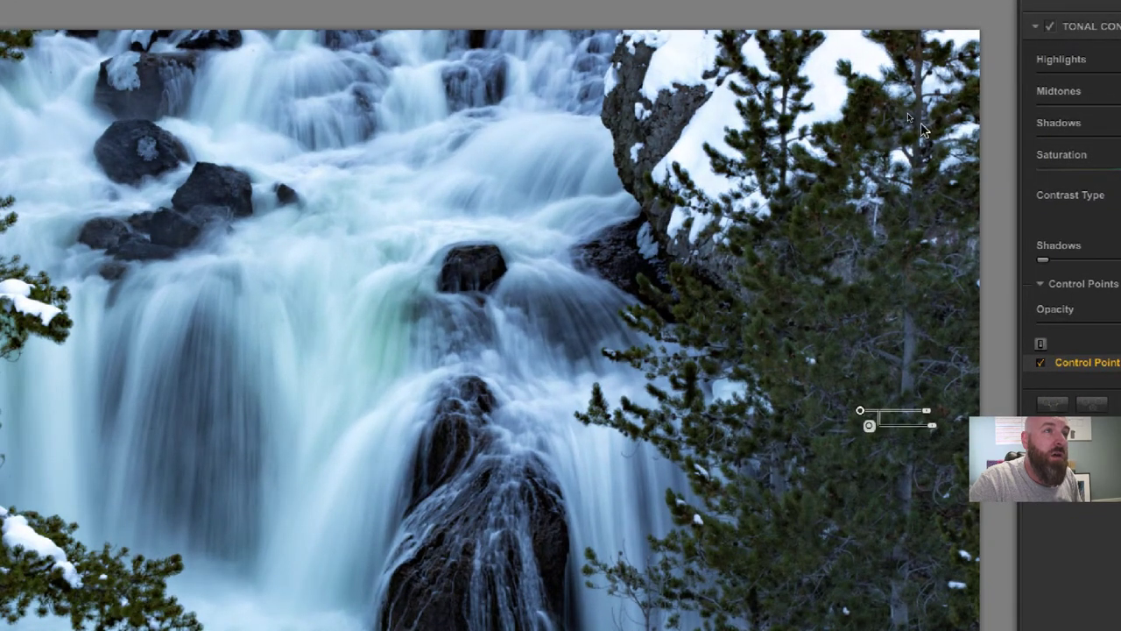
pyautogui.click(1051, 29)
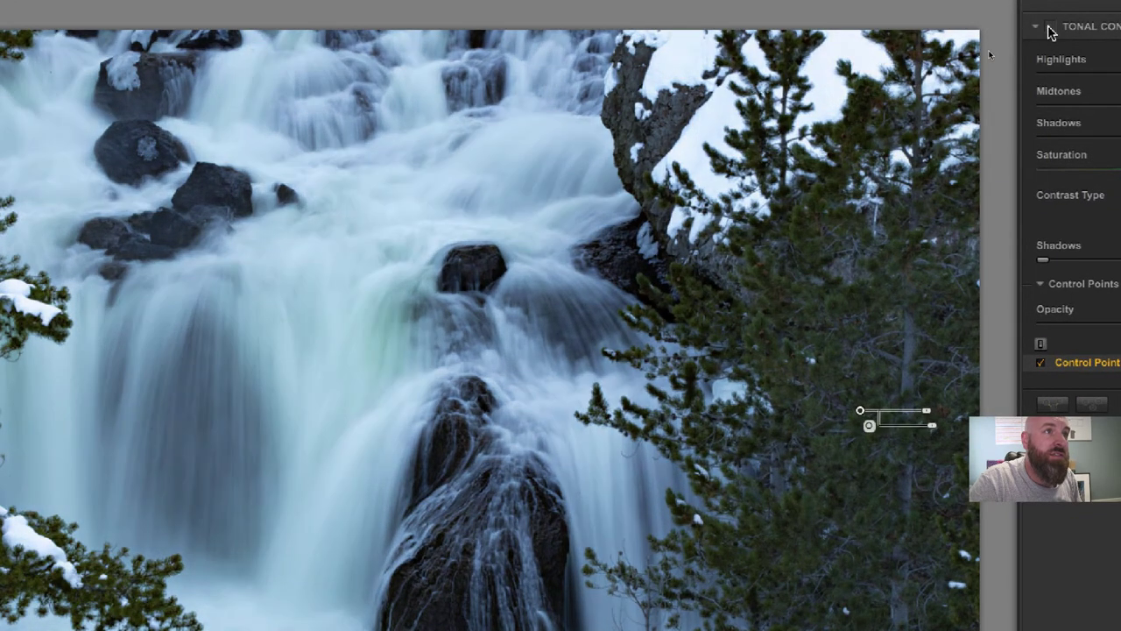
pyautogui.click(1050, 29)
pyautogui.click(1051, 29)
pyautogui.click(1051, 29)
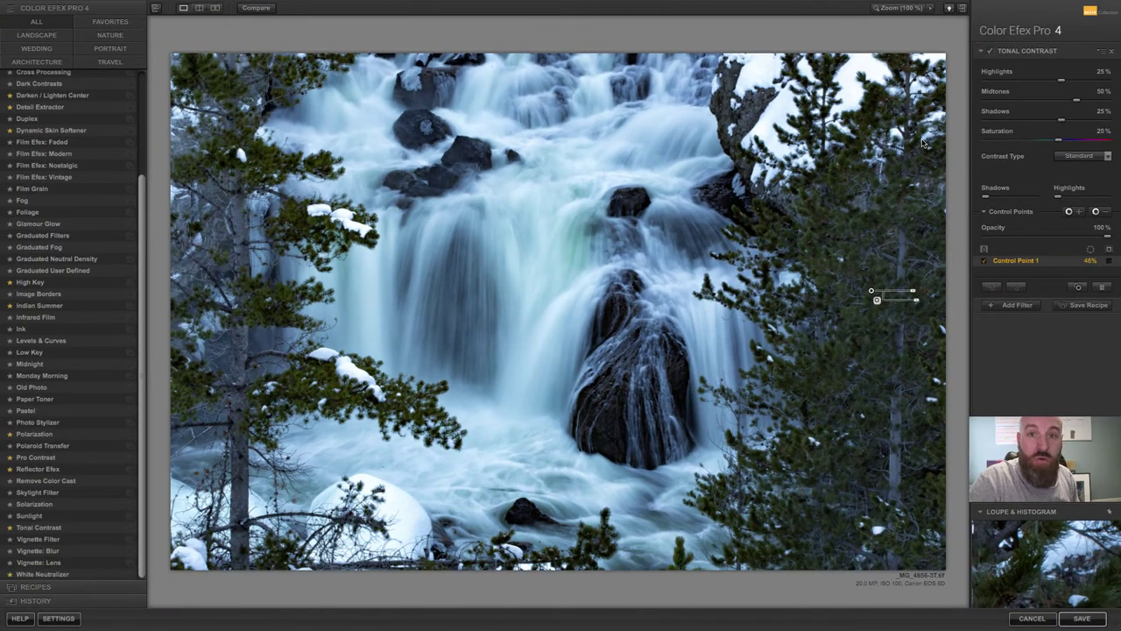
# Add Control Point 2 at 22% on the upper-right trees, compare without Tonal Contrast, reselect Control Point 1.
pyautogui.click(1098, 212)
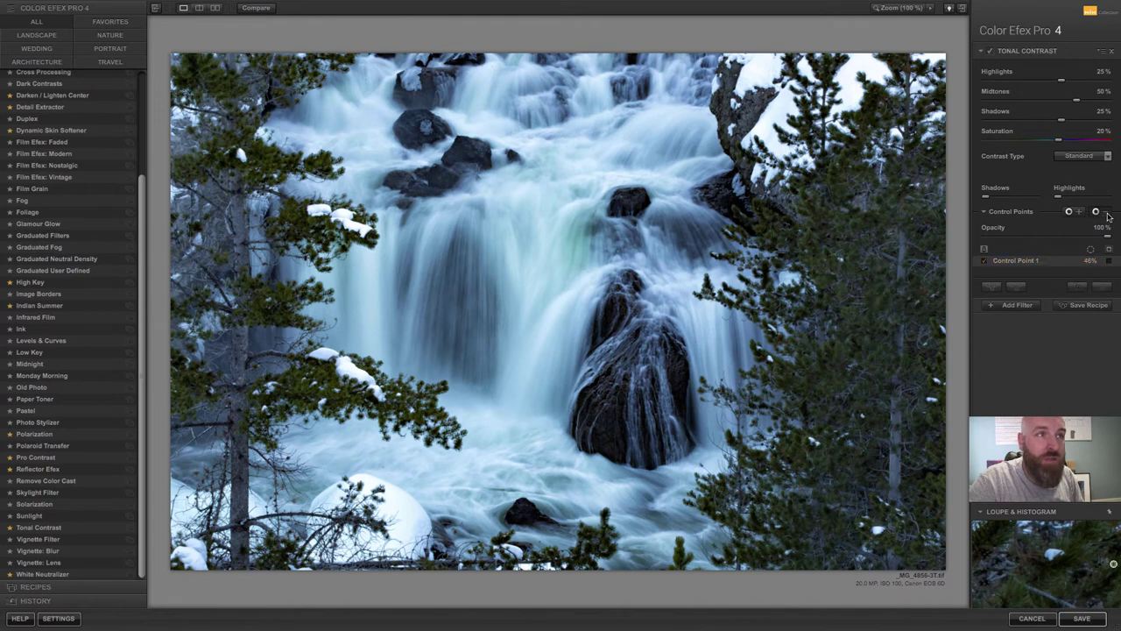
pyautogui.click(870, 101)
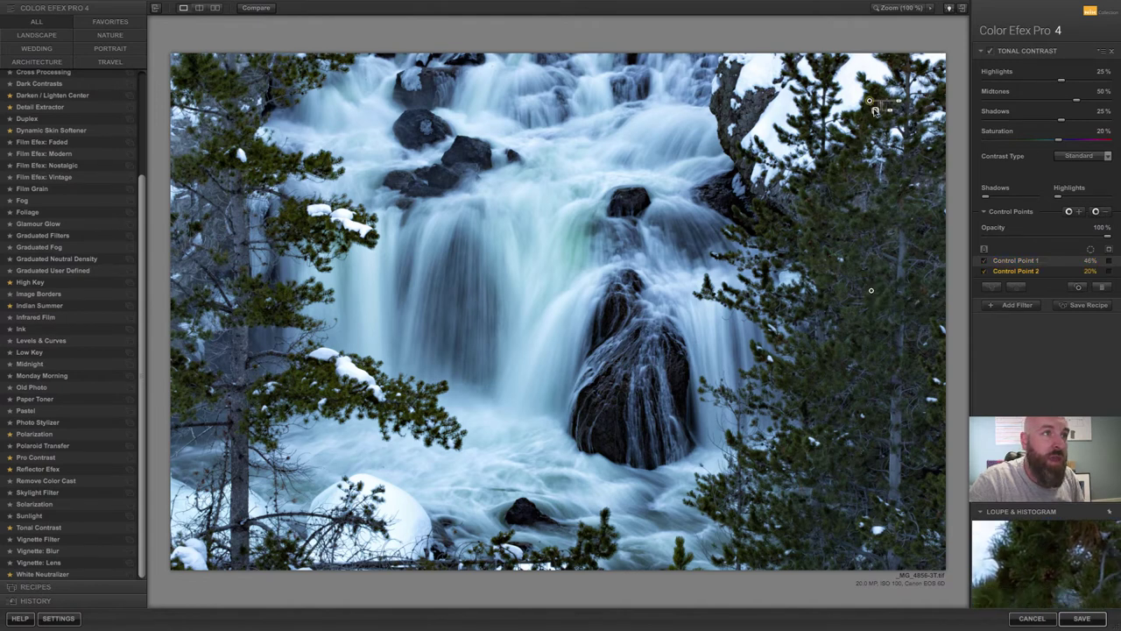
pyautogui.moveTo(898, 102)
pyautogui.mouseDown()
pyautogui.moveTo(909, 120)
pyautogui.moveTo(895, 117)
pyautogui.moveTo(909, 117)
pyautogui.mouseUp()
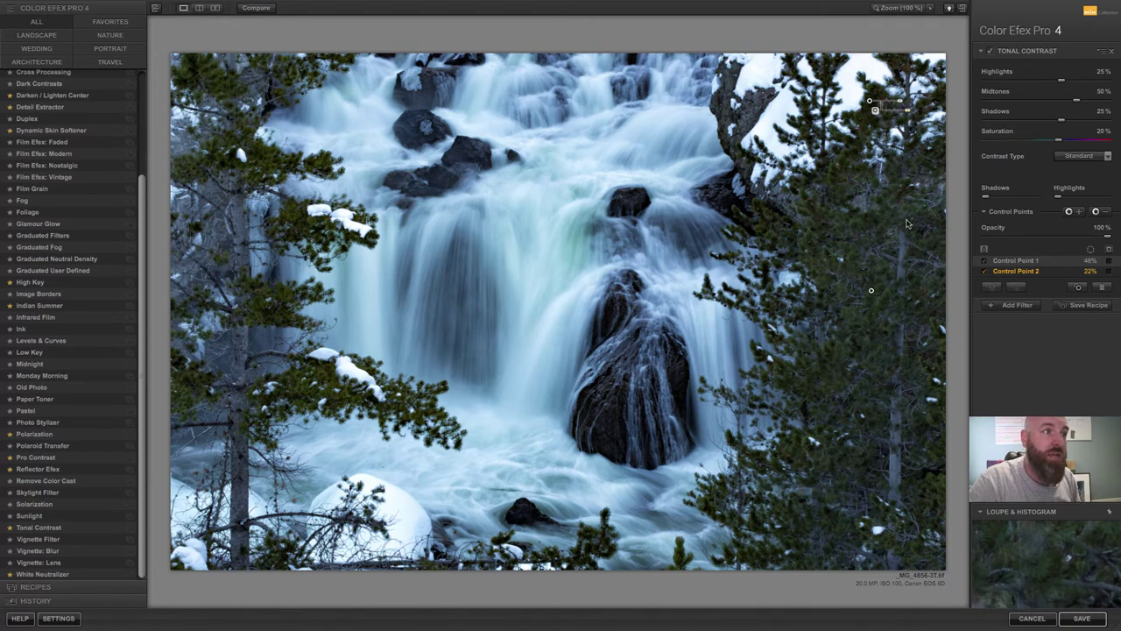
pyautogui.click(990, 52)
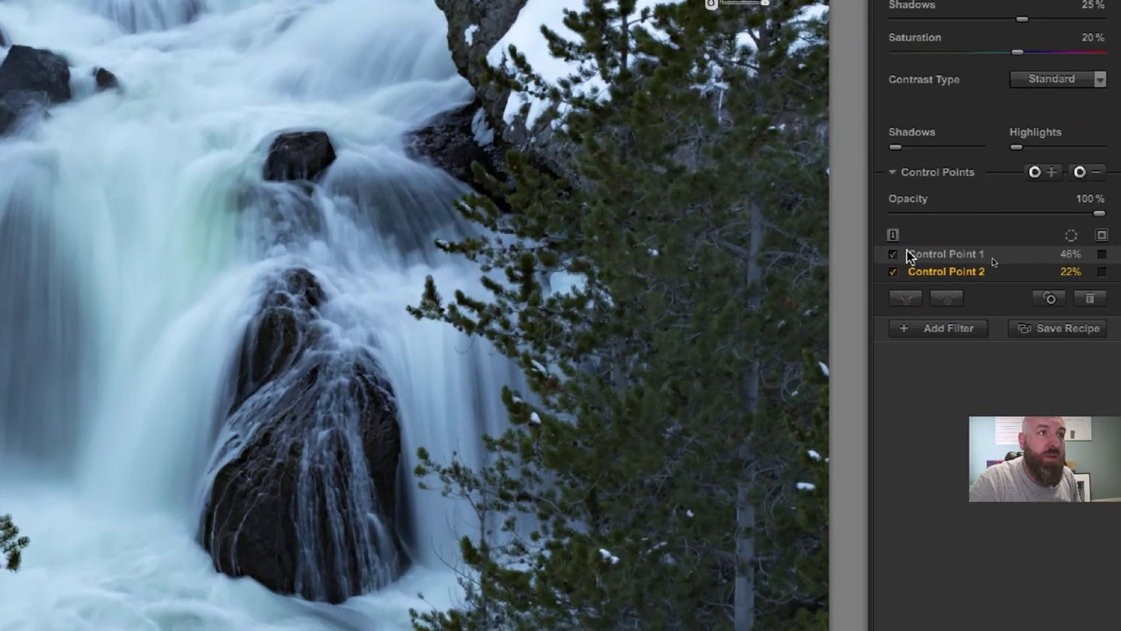
pyautogui.click(951, 254)
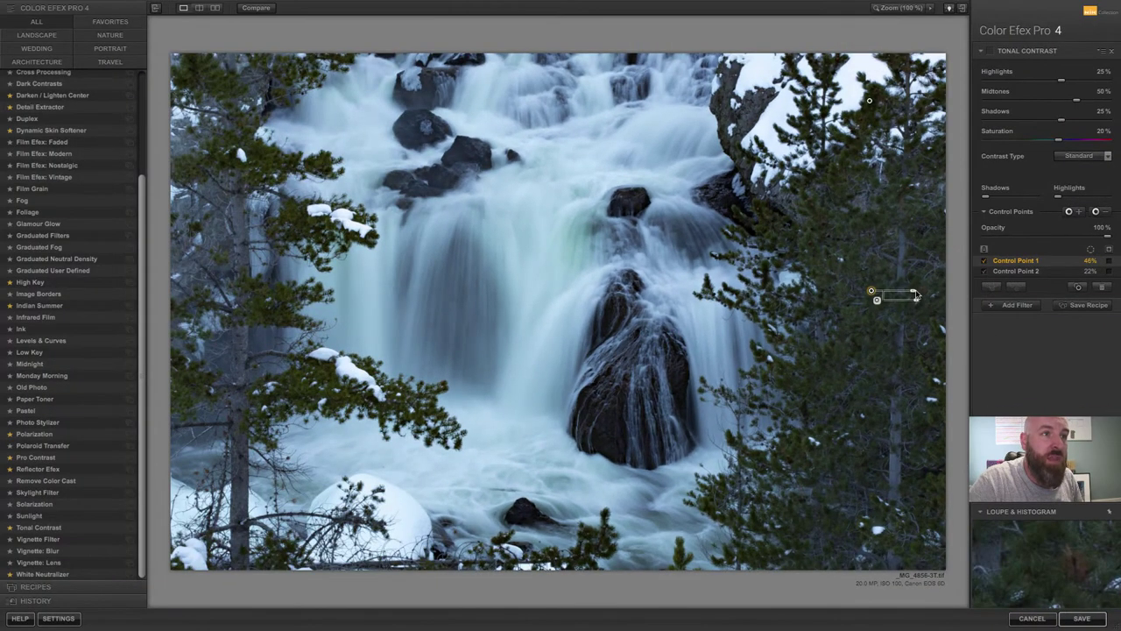
# Shrink Control Point 1, re-enable Tonal Contrast, and add Control Point 3 on the waterfall at 30% opacity.
pyautogui.moveTo(914, 296); pyautogui.dragTo(906, 295)
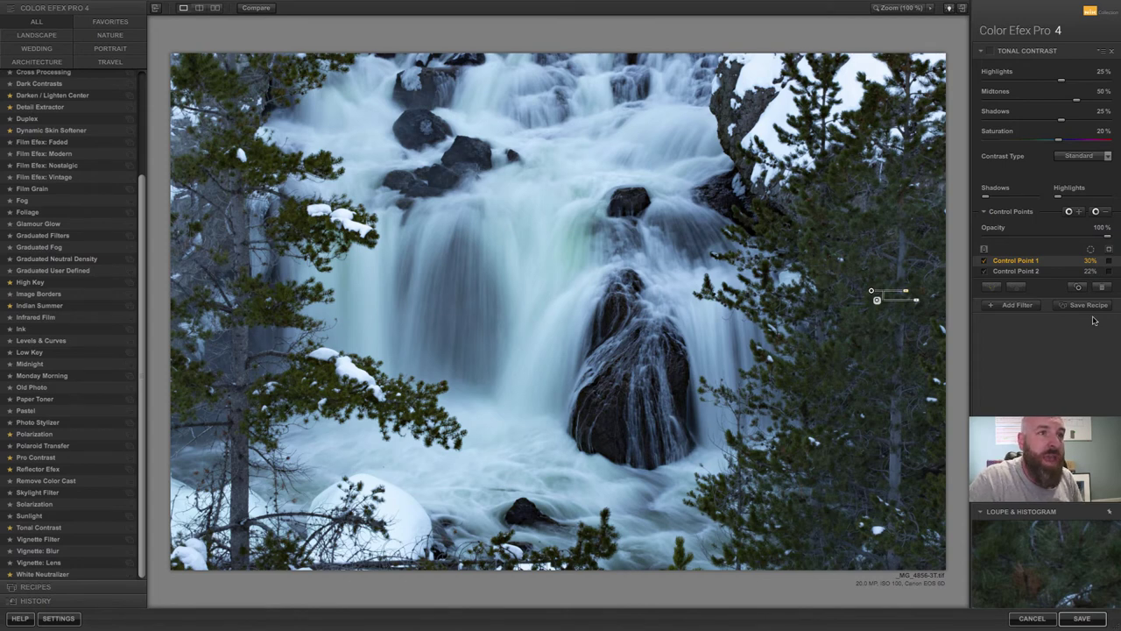
pyautogui.click(1078, 212)
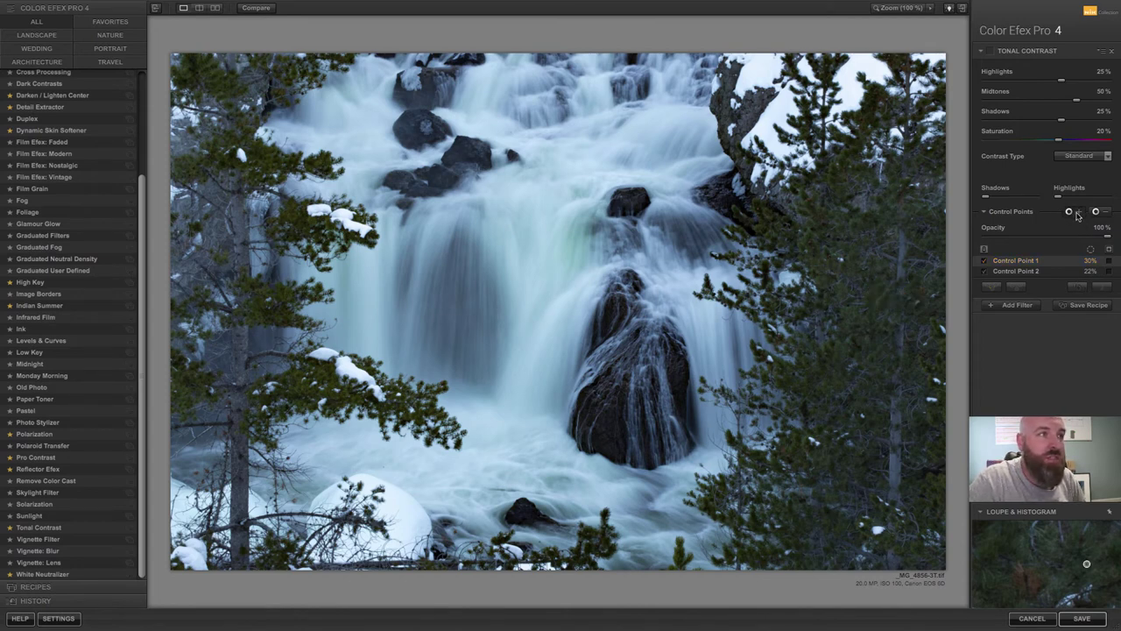
pyautogui.click(611, 242)
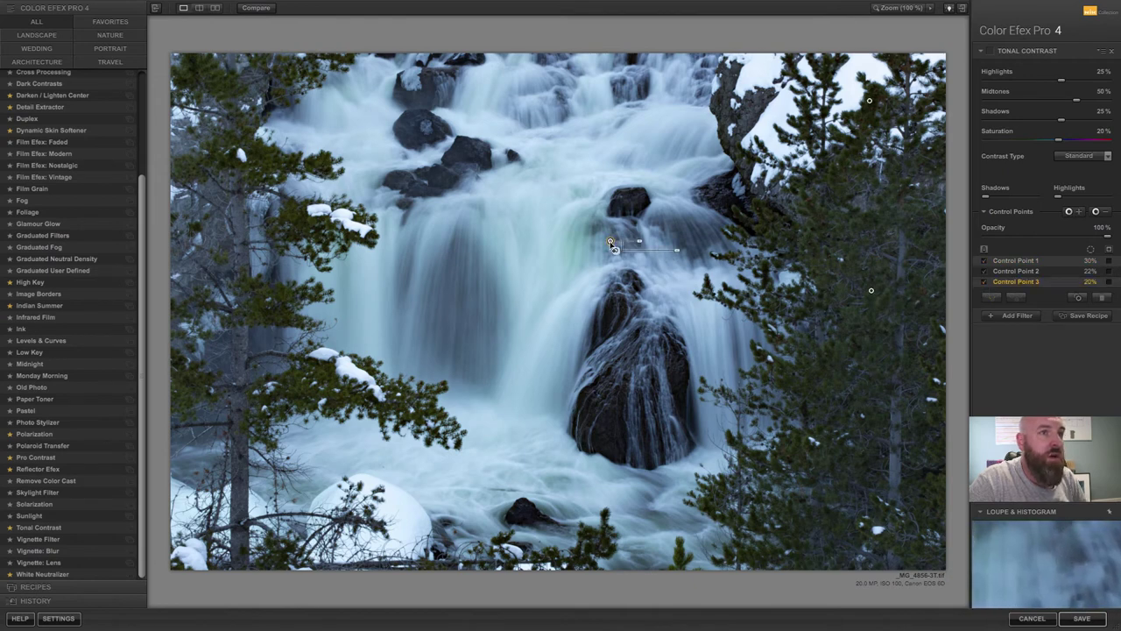
pyautogui.click(990, 52)
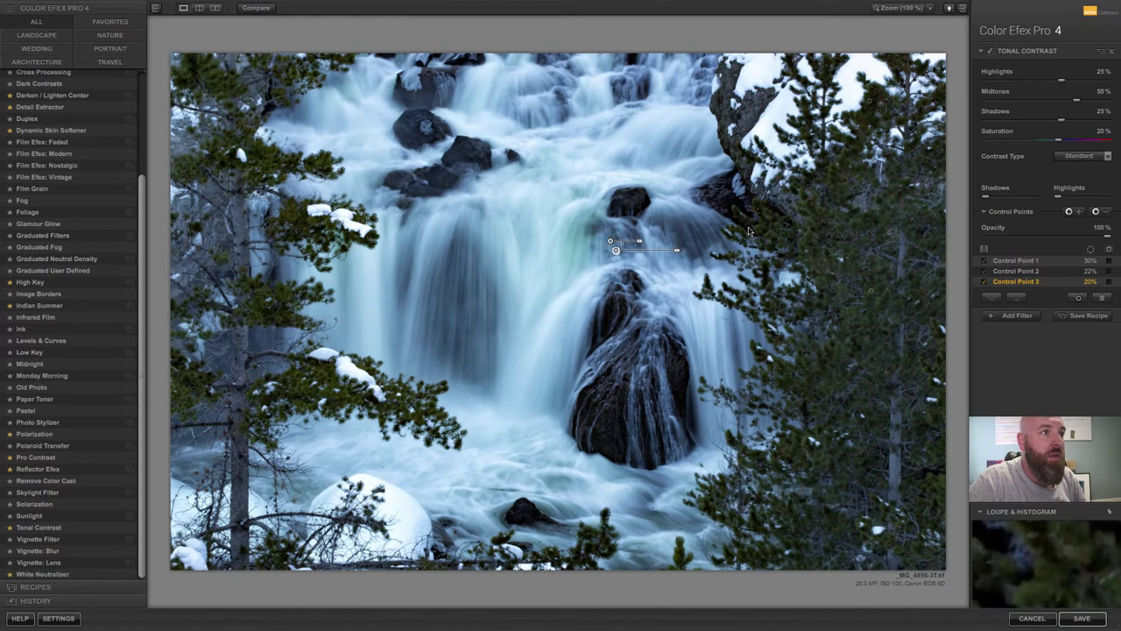
pyautogui.moveTo(677, 253); pyautogui.dragTo(646, 237)
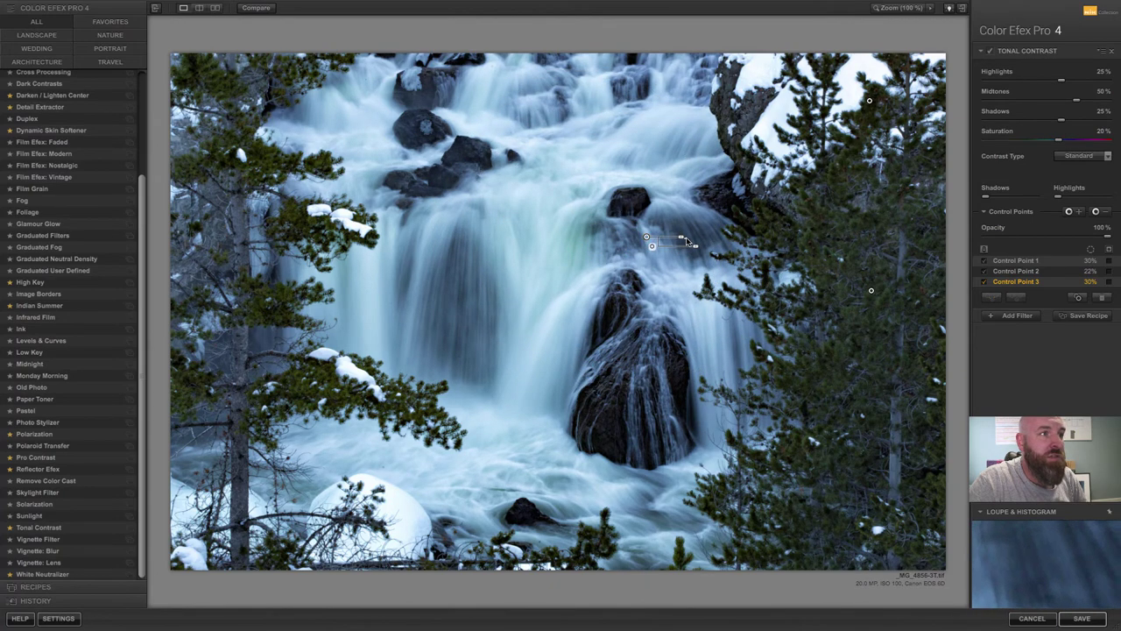
pyautogui.click(657, 246)
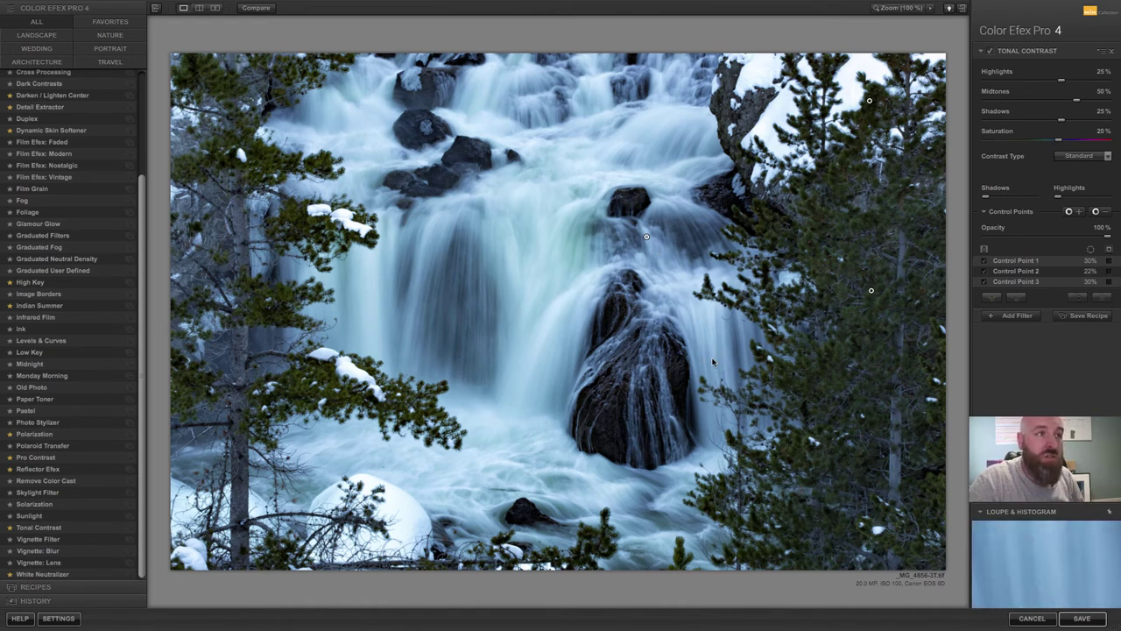
# Compare Tonal Contrast on and off, then stack a Detail Extractor filter at 25% beneath it.
pyautogui.click(992, 51)
pyautogui.click(991, 51)
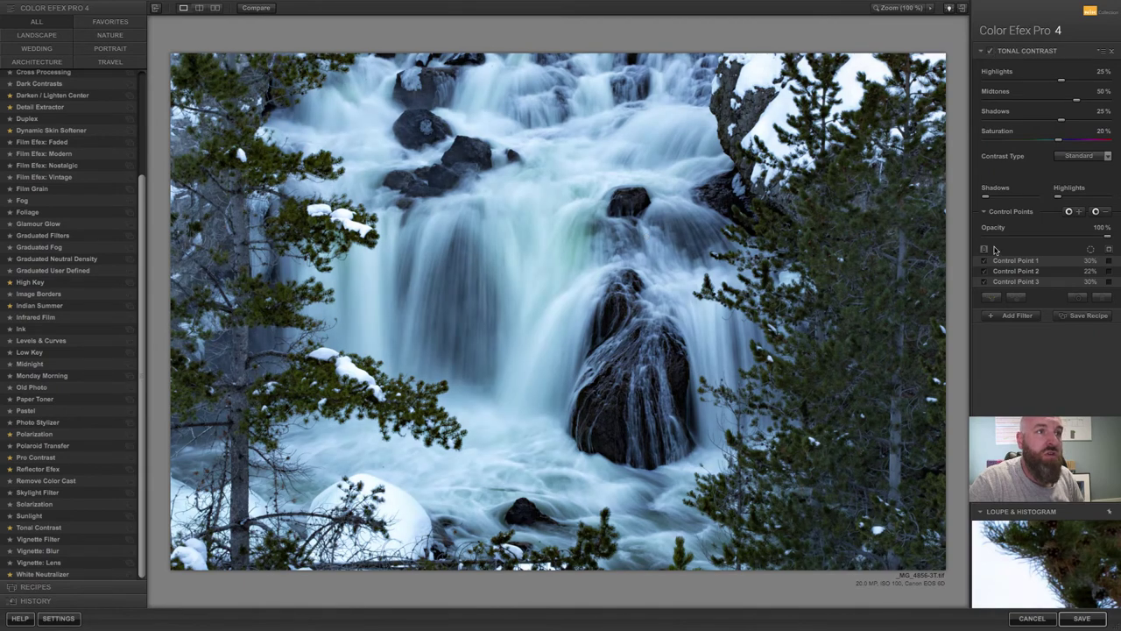
pyautogui.click(1019, 319)
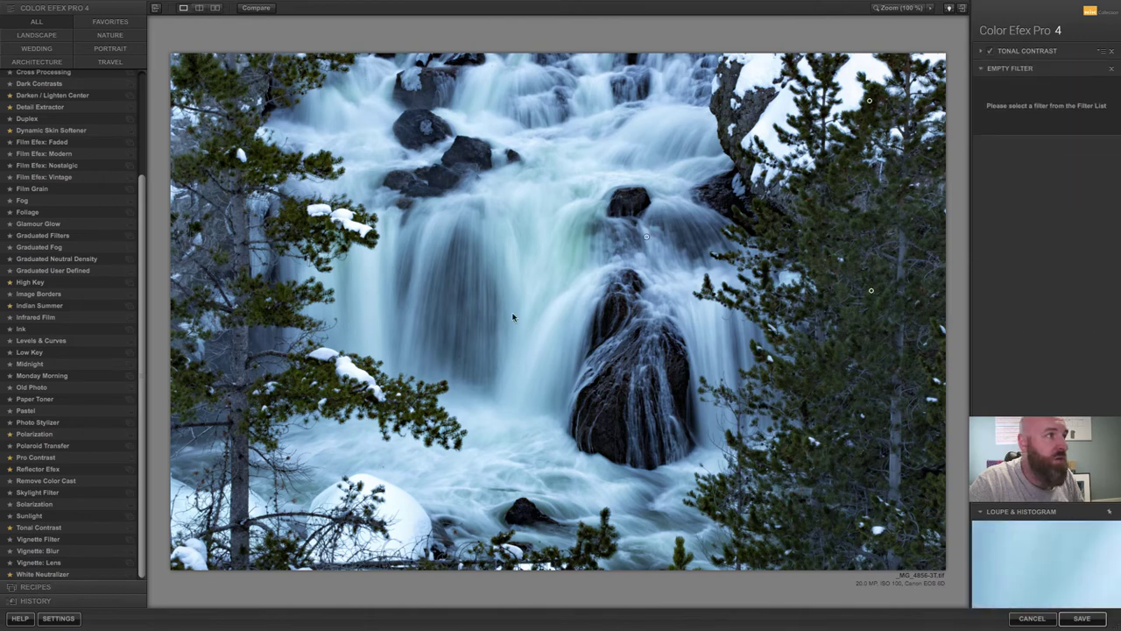
pyautogui.click(49, 107)
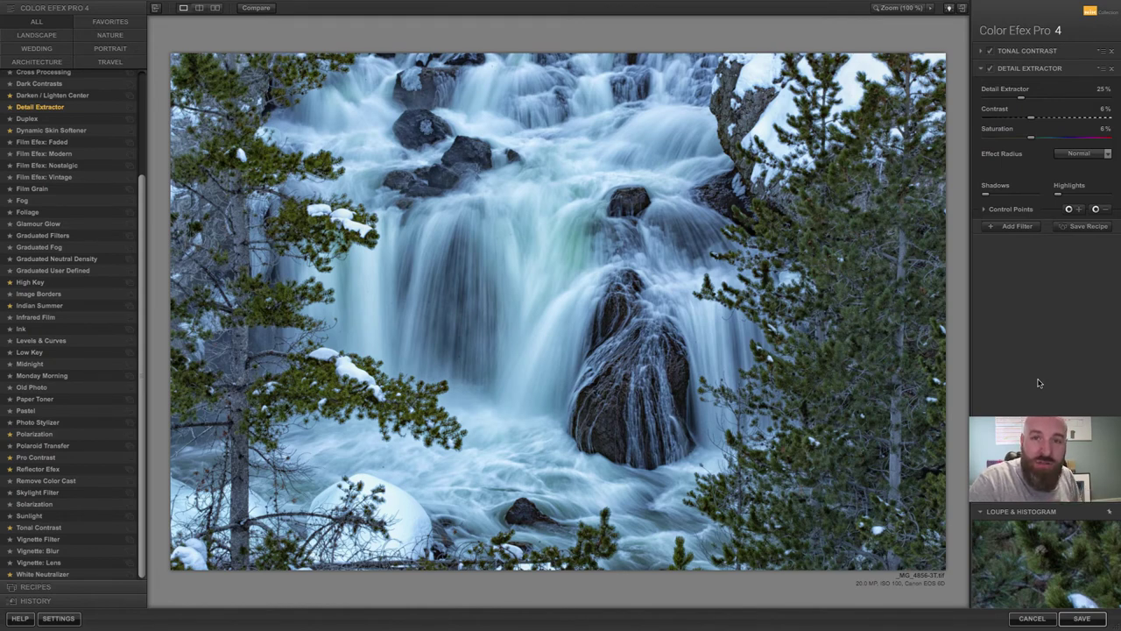
pyautogui.click(990, 69)
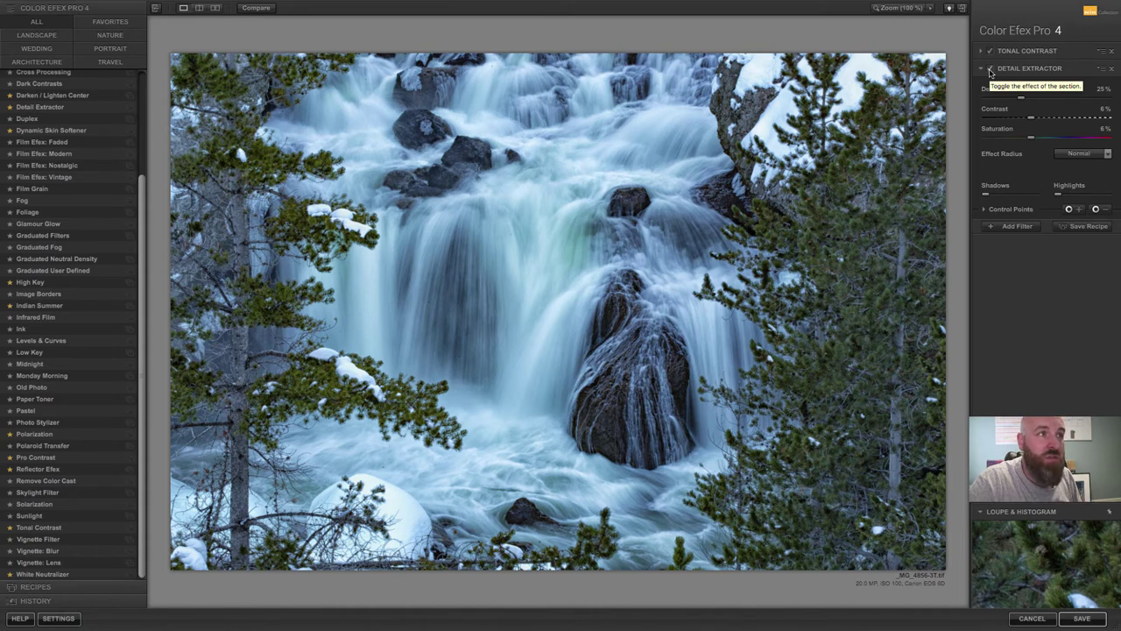
# Place a Detail Extractor control point on the central rock and widen its area of effect.
pyautogui.click(1074, 211)
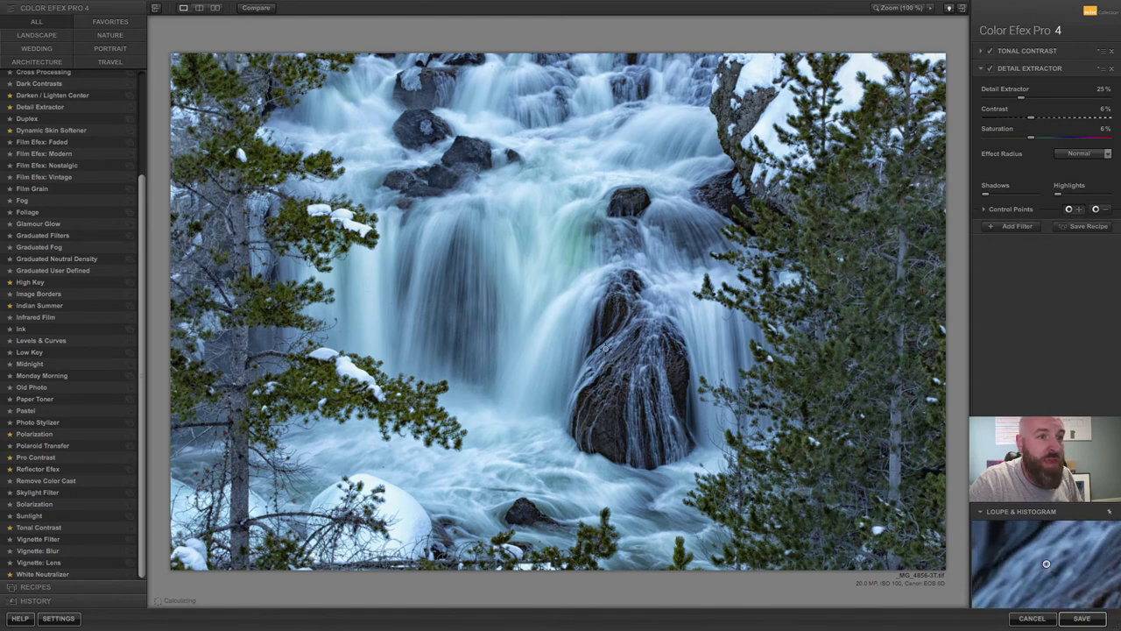
pyautogui.click(605, 349)
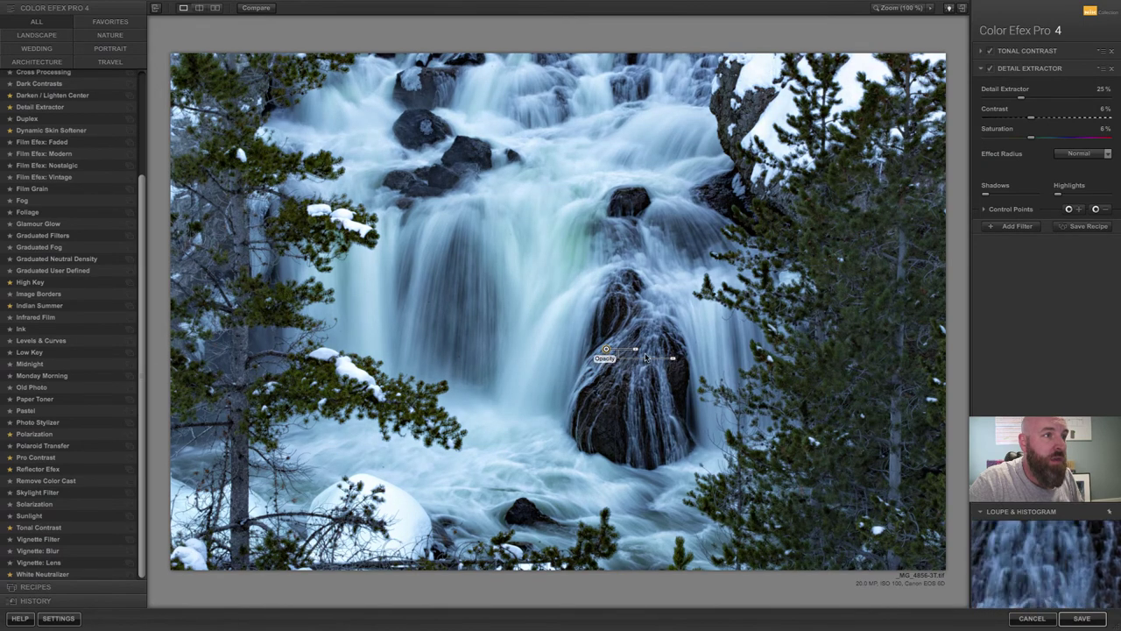
pyautogui.moveTo(636, 350)
pyautogui.mouseDown()
pyautogui.moveTo(673, 361)
pyautogui.moveTo(648, 362)
pyautogui.mouseUp()
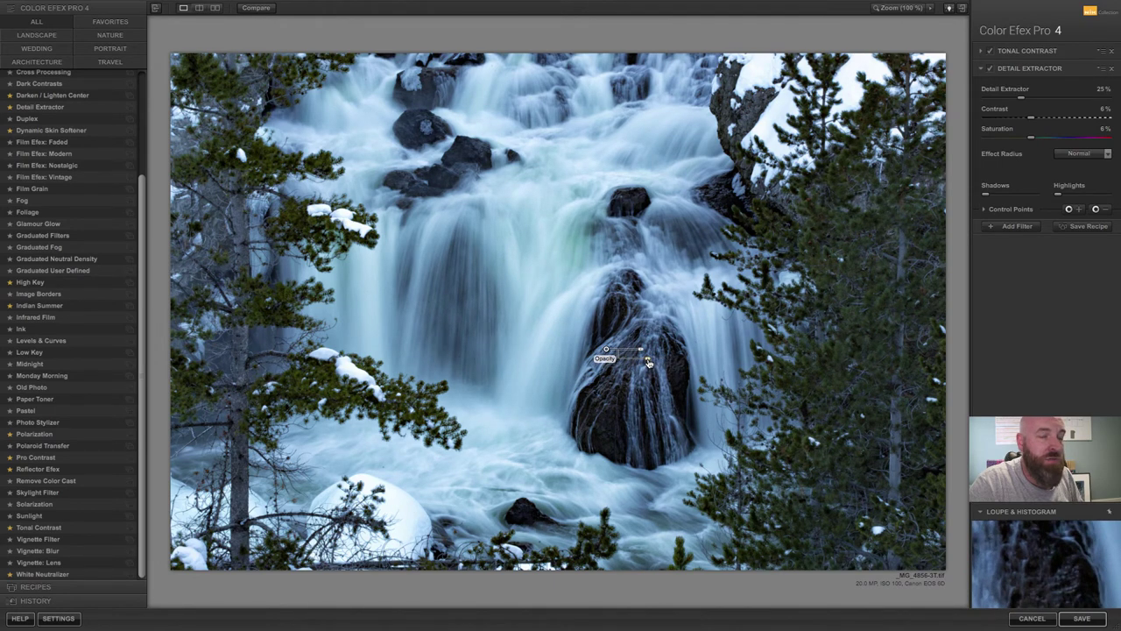
# Add control points on the left waterfall at 34%, the upper-right water, and the upper cascade at 48%.
pyautogui.click(1076, 211)
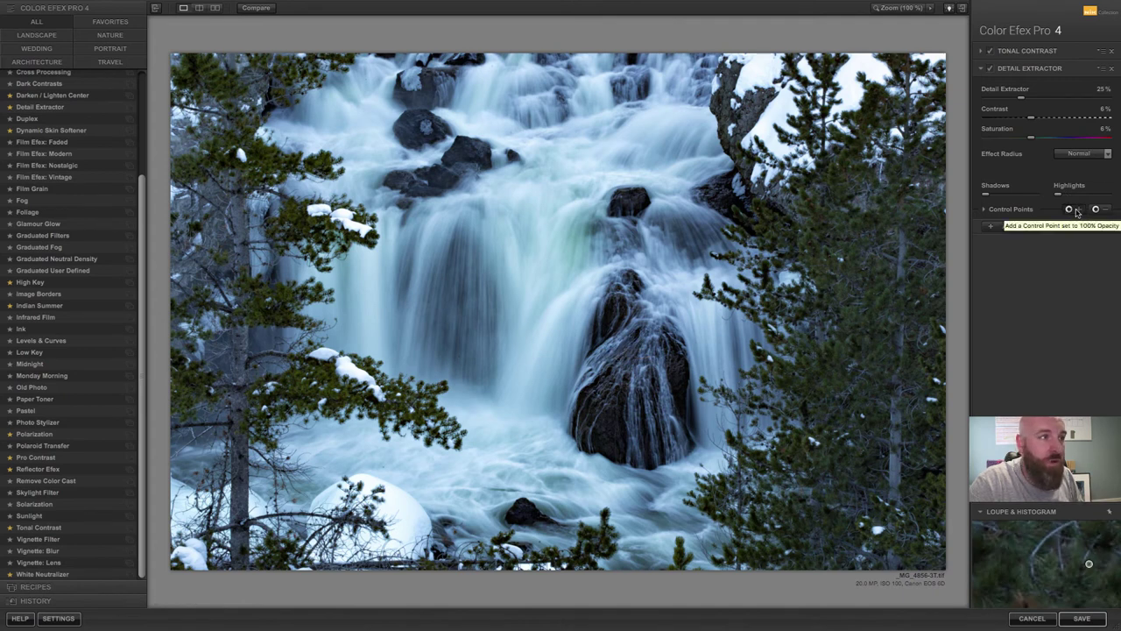
pyautogui.click(450, 282)
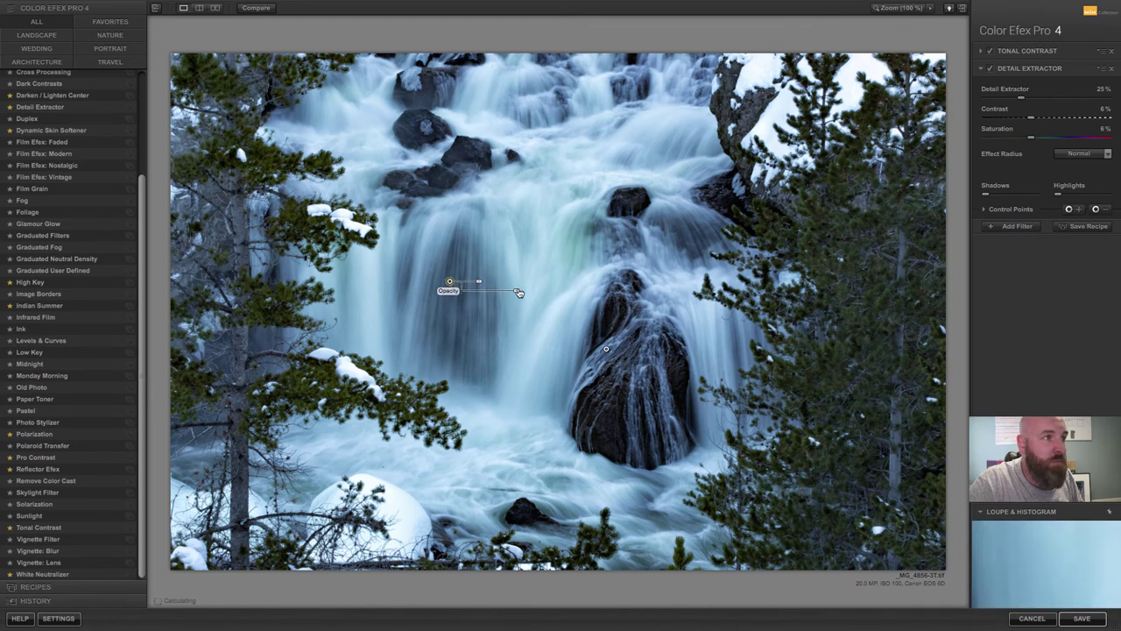
pyautogui.moveTo(517, 291)
pyautogui.mouseDown()
pyautogui.moveTo(486, 293)
pyautogui.moveTo(510, 290)
pyautogui.mouseUp()
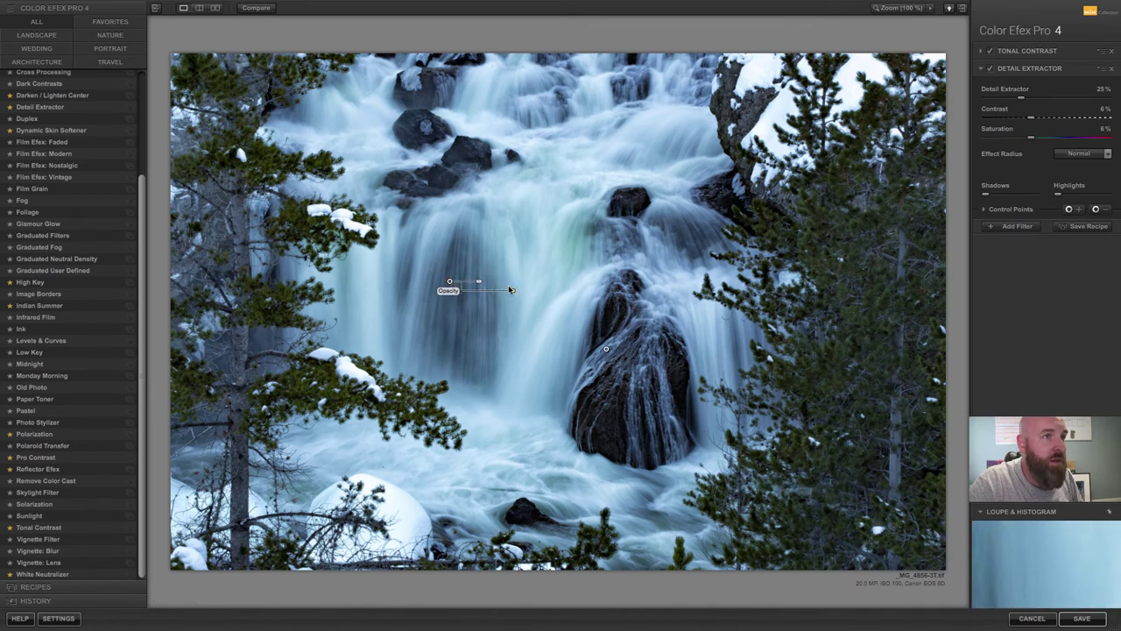
pyautogui.click(684, 145)
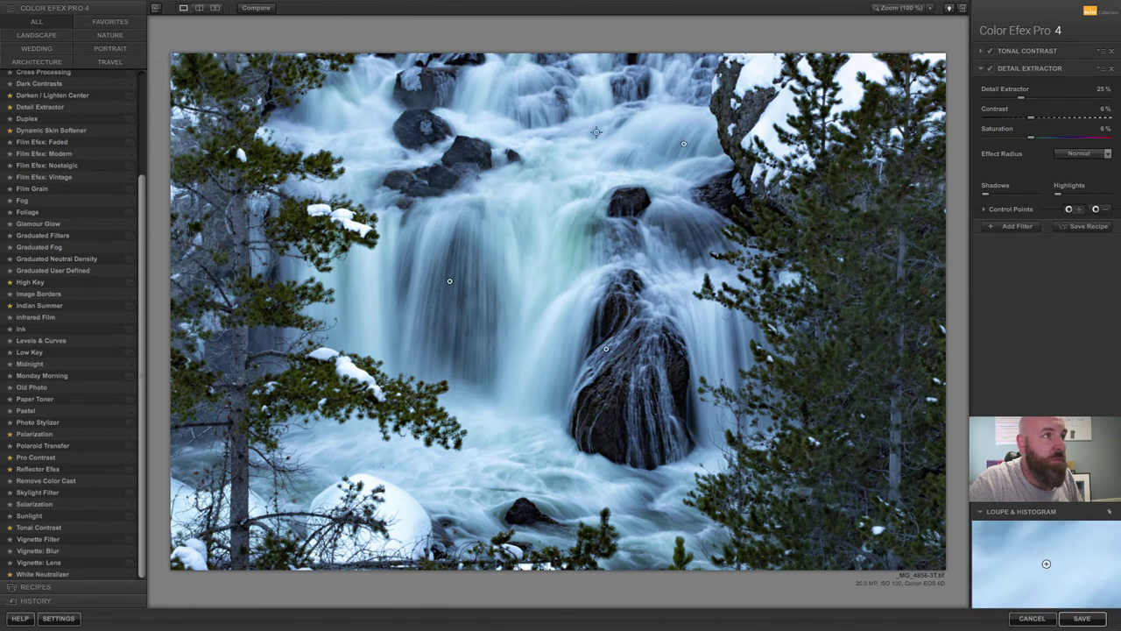
pyautogui.click(531, 115)
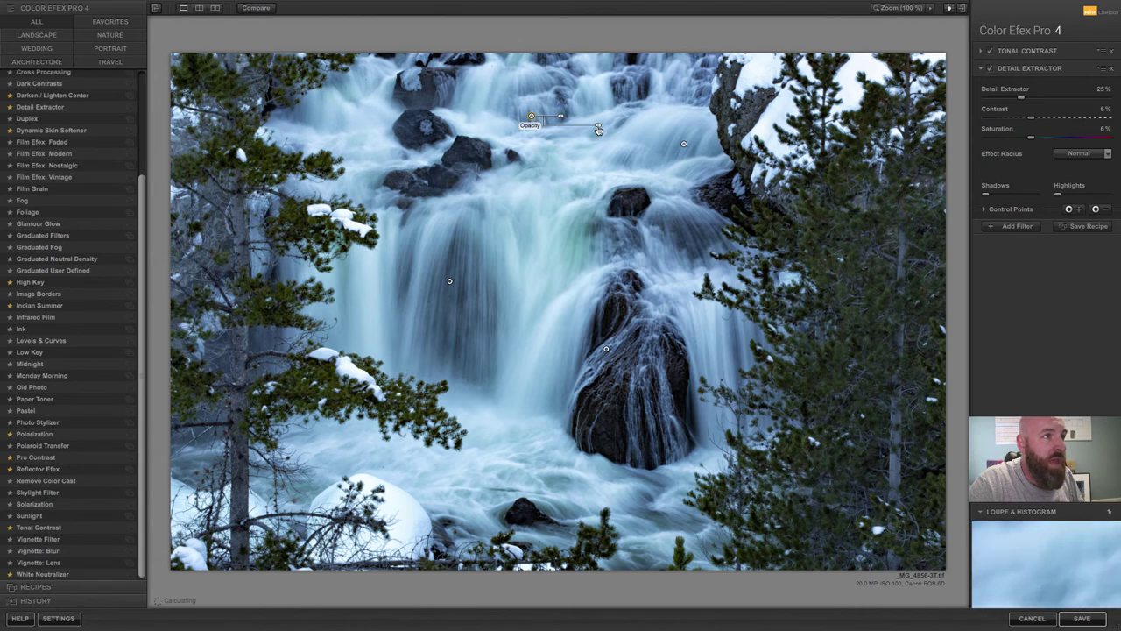
pyautogui.moveTo(599, 129); pyautogui.dragTo(580, 132)
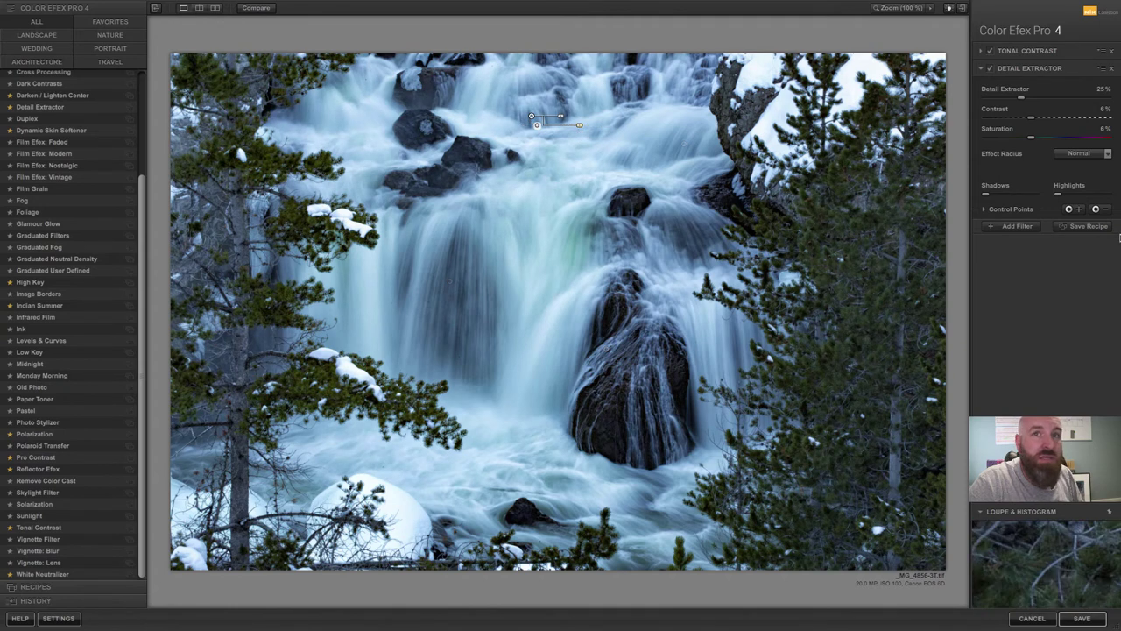
pyautogui.click(1079, 208)
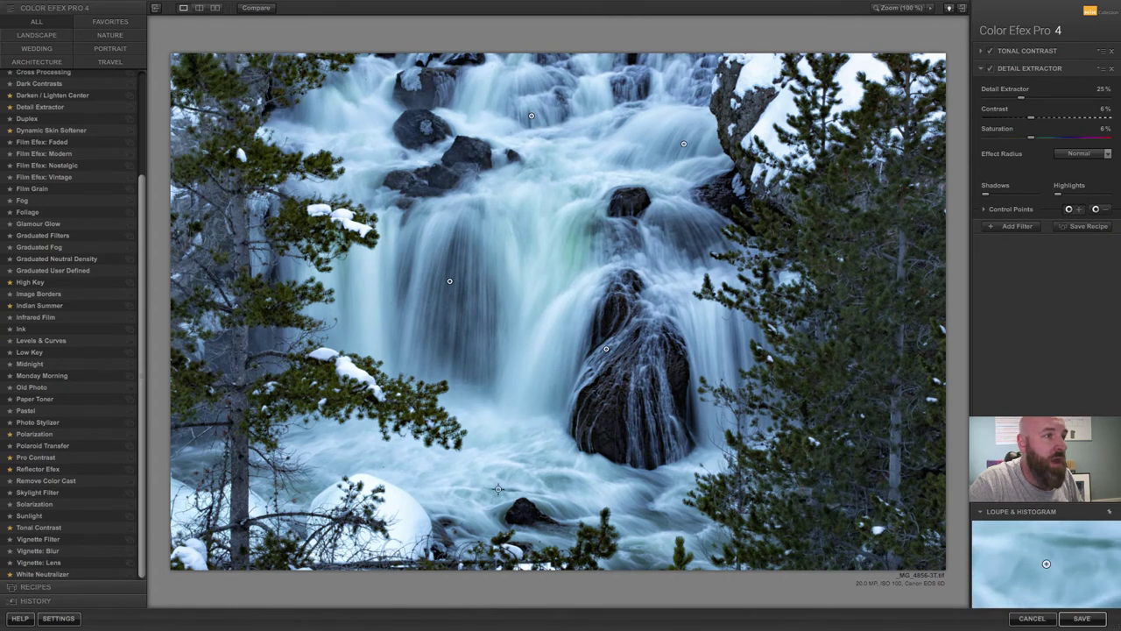
# Add control points in the lower pool, on the lower-right water and the lower-left water.
pyautogui.click(523, 464)
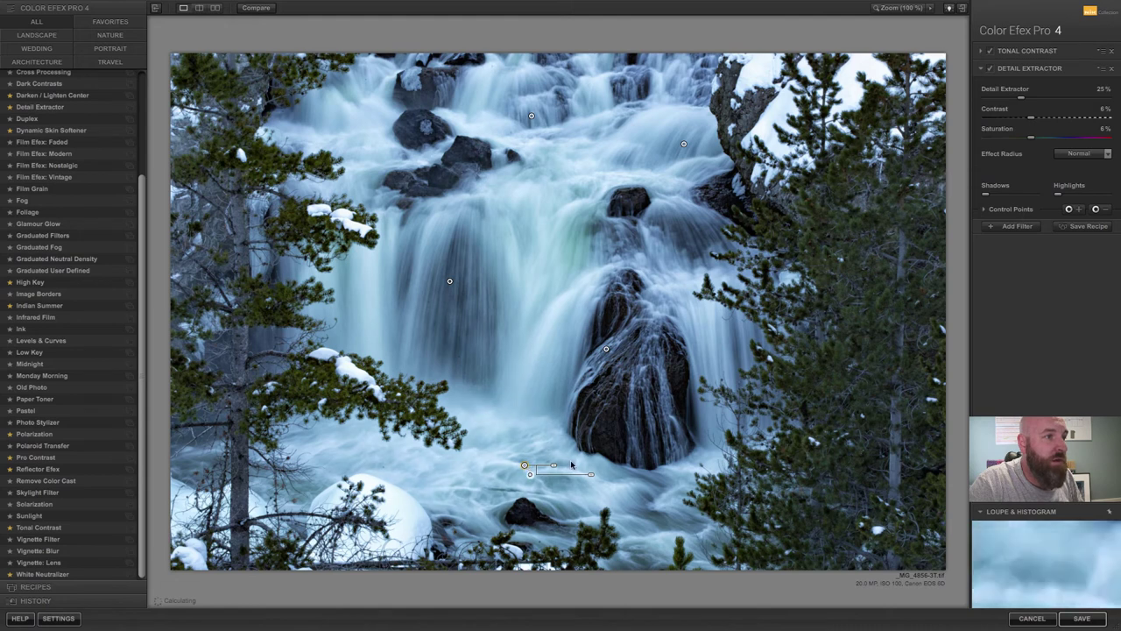
pyautogui.click(1074, 210)
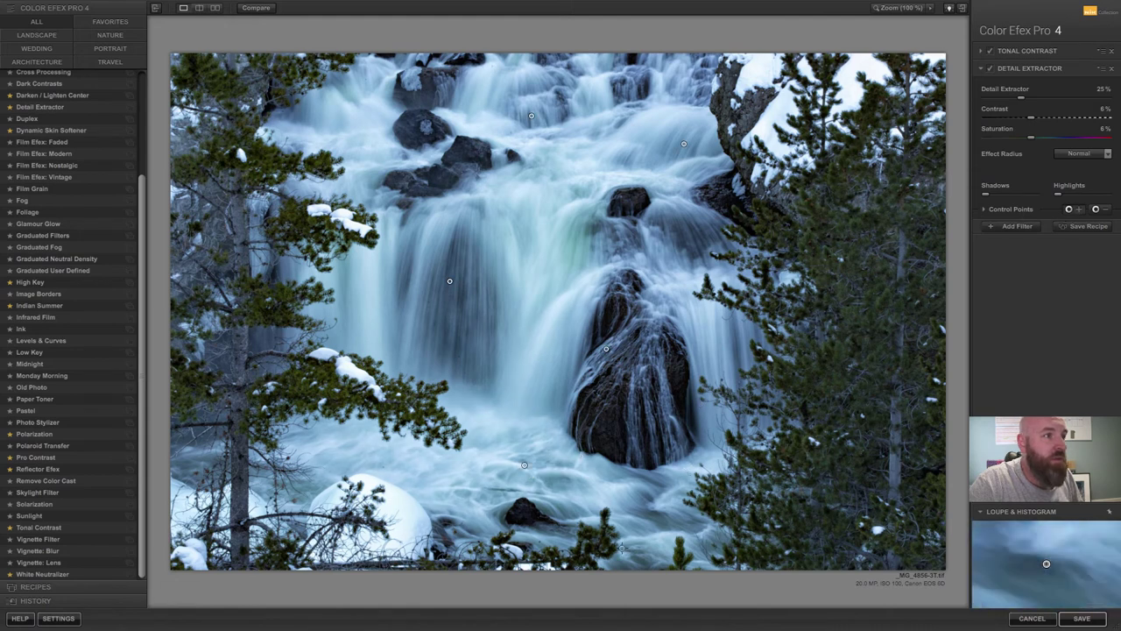
pyautogui.click(651, 522)
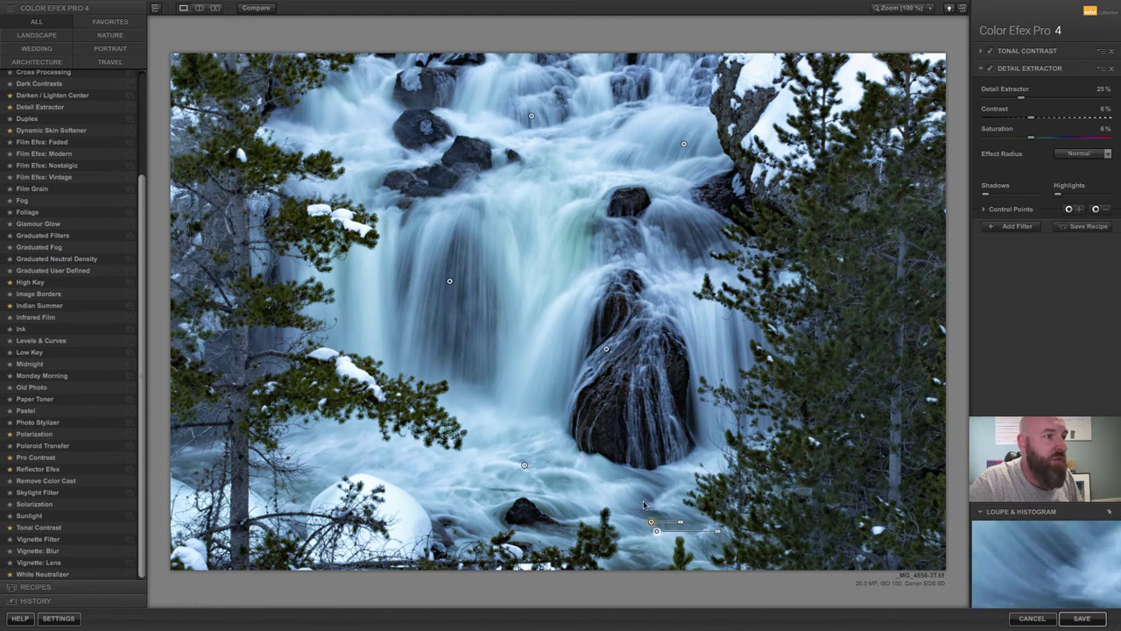
pyautogui.click(1077, 210)
pyautogui.click(363, 455)
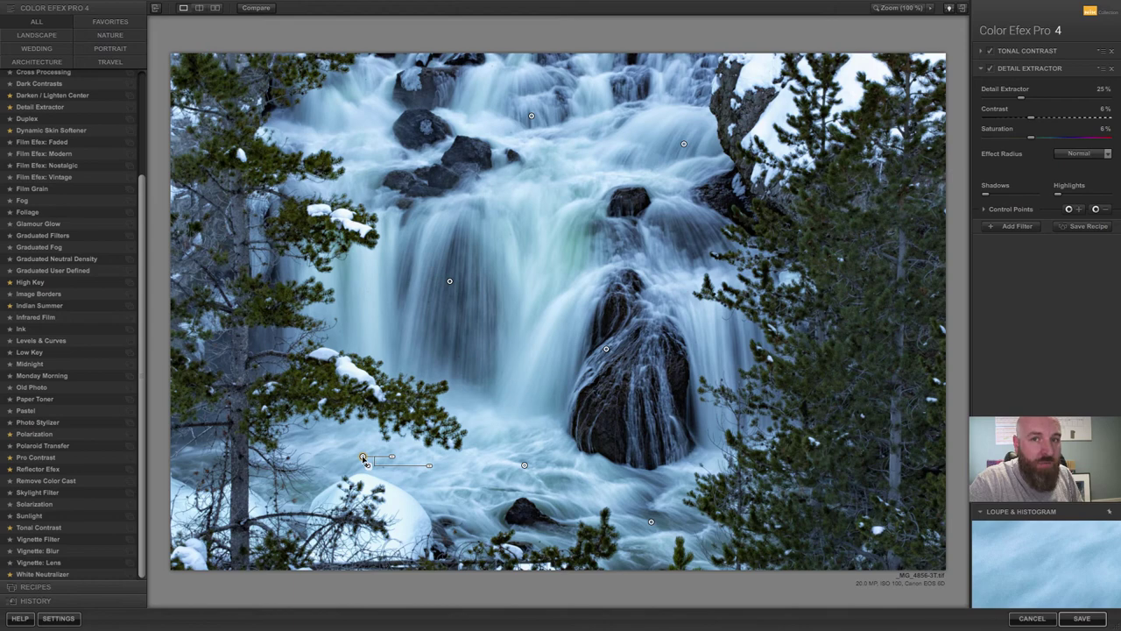
# Move the lower-left point to the upper-left corner, lower its opacity, and select the upper-right point.
pyautogui.moveTo(365, 459); pyautogui.dragTo(351, 112)
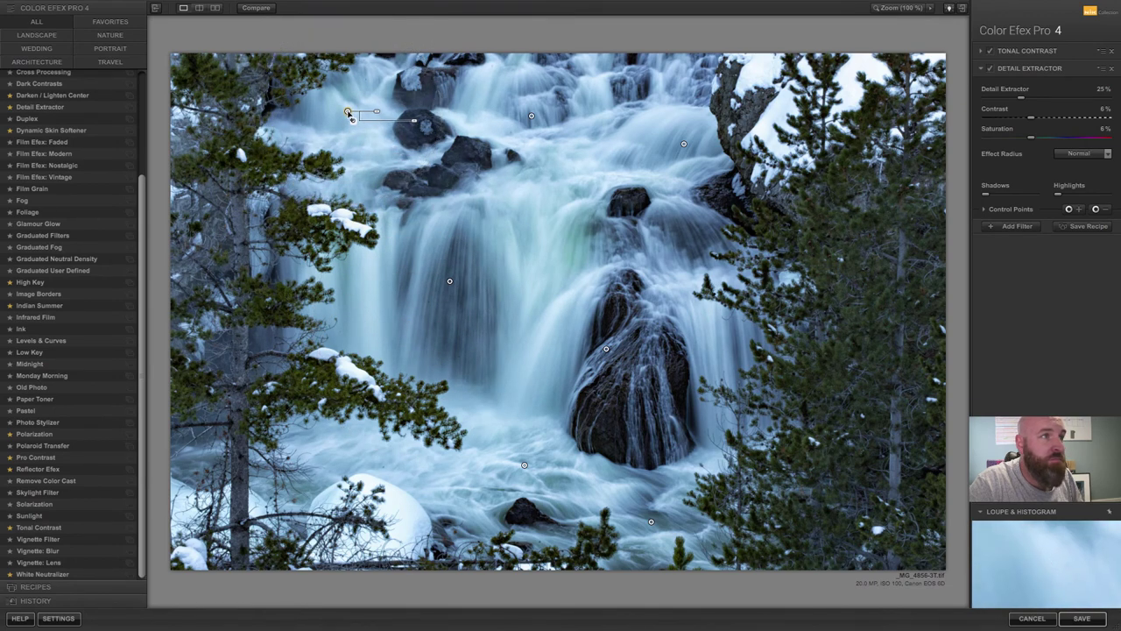
pyautogui.moveTo(417, 122); pyautogui.dragTo(376, 125)
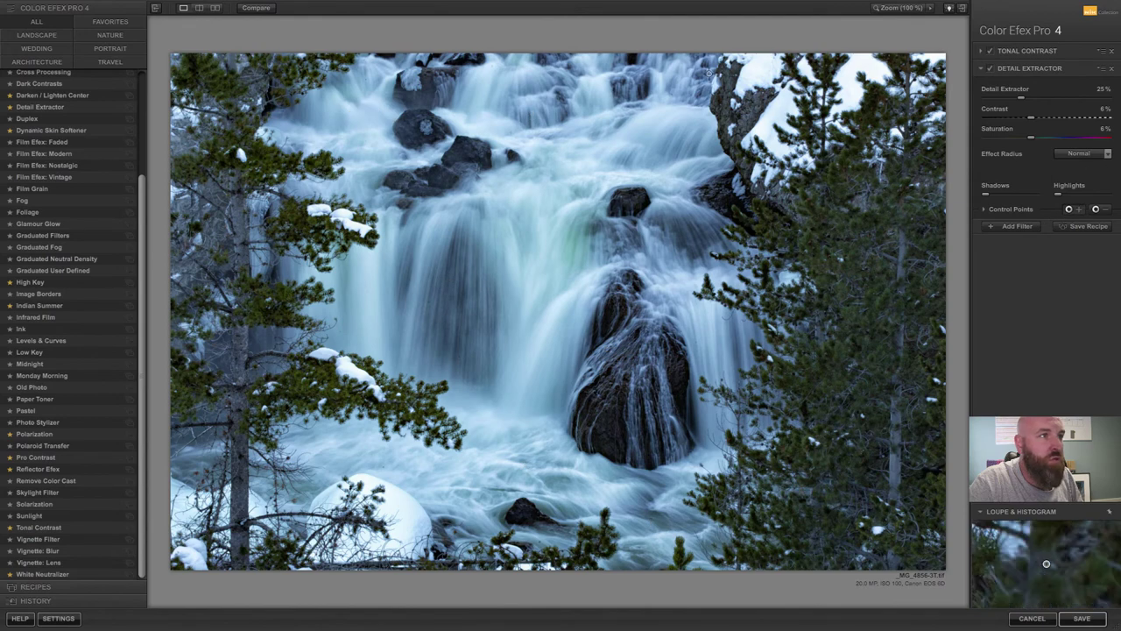
pyautogui.click(698, 78)
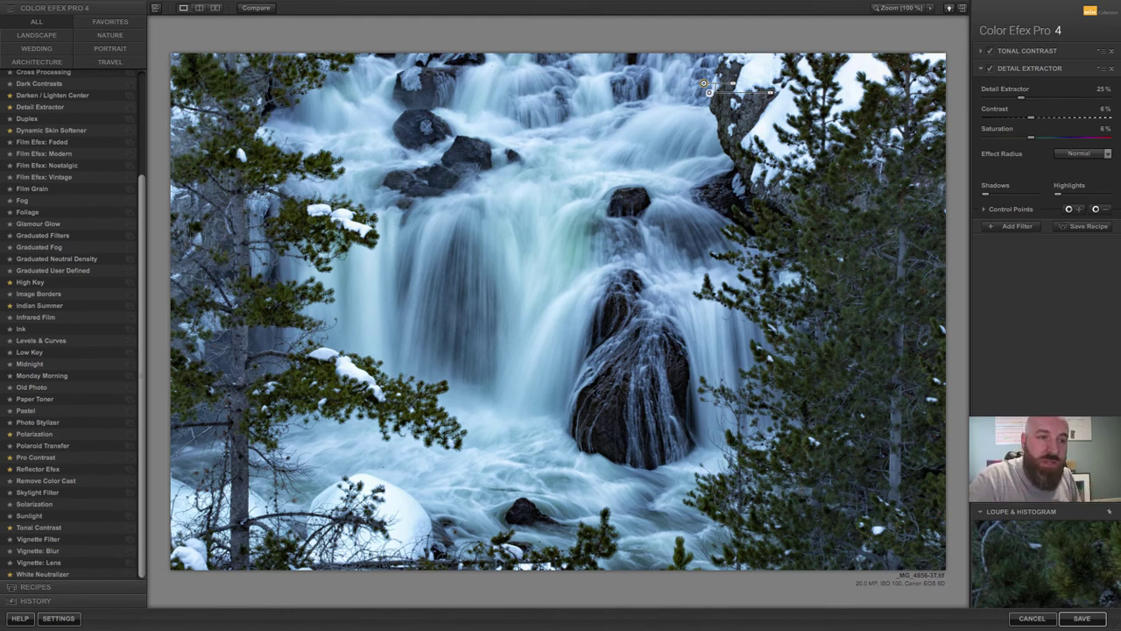
# Save the photo with Tonal Contrast and Detail Extractor back to Lightroom.
pyautogui.click(1079, 618)
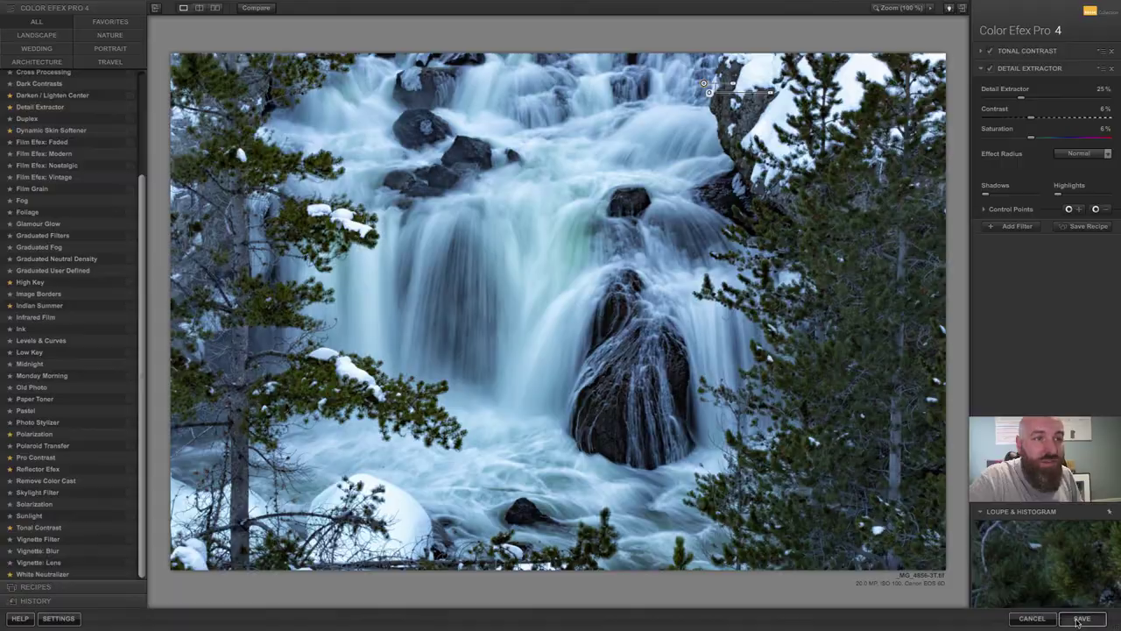